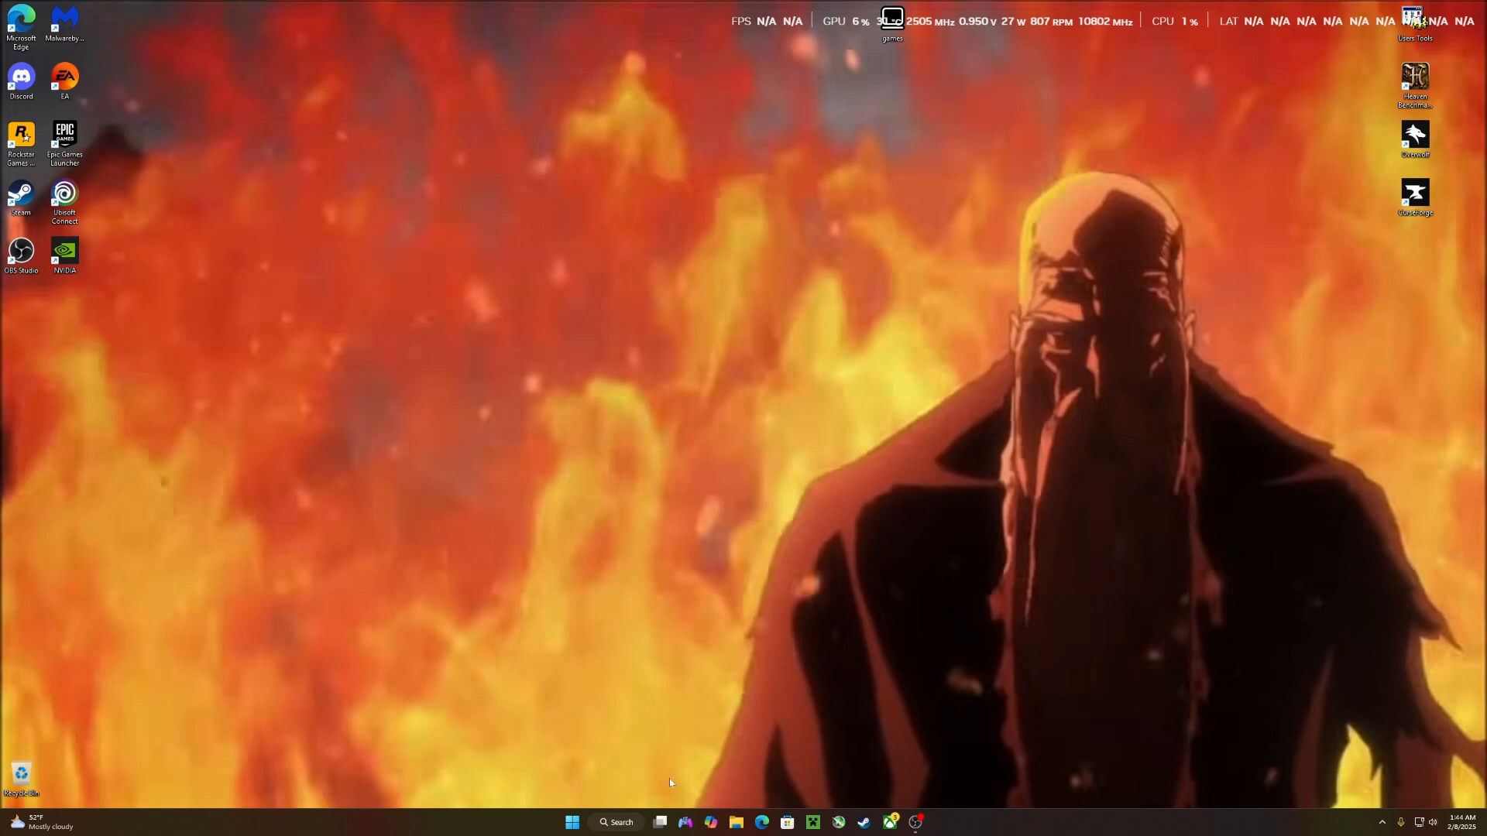
# Step: Open the power plan settings, go to Power Options under System and Security, and show the additional plans
pyautogui.click(624, 822)
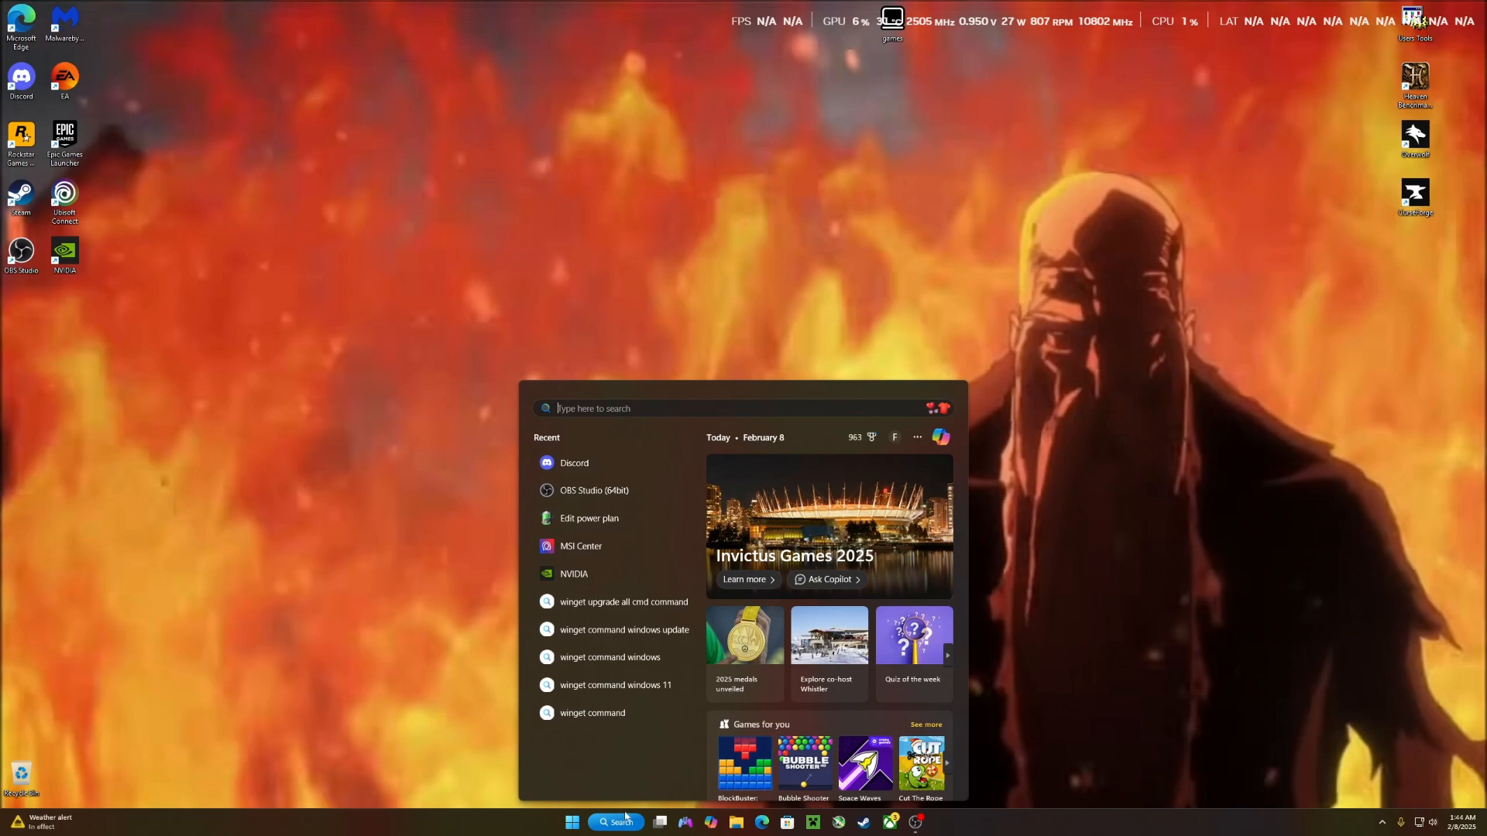
pyautogui.click(624, 520)
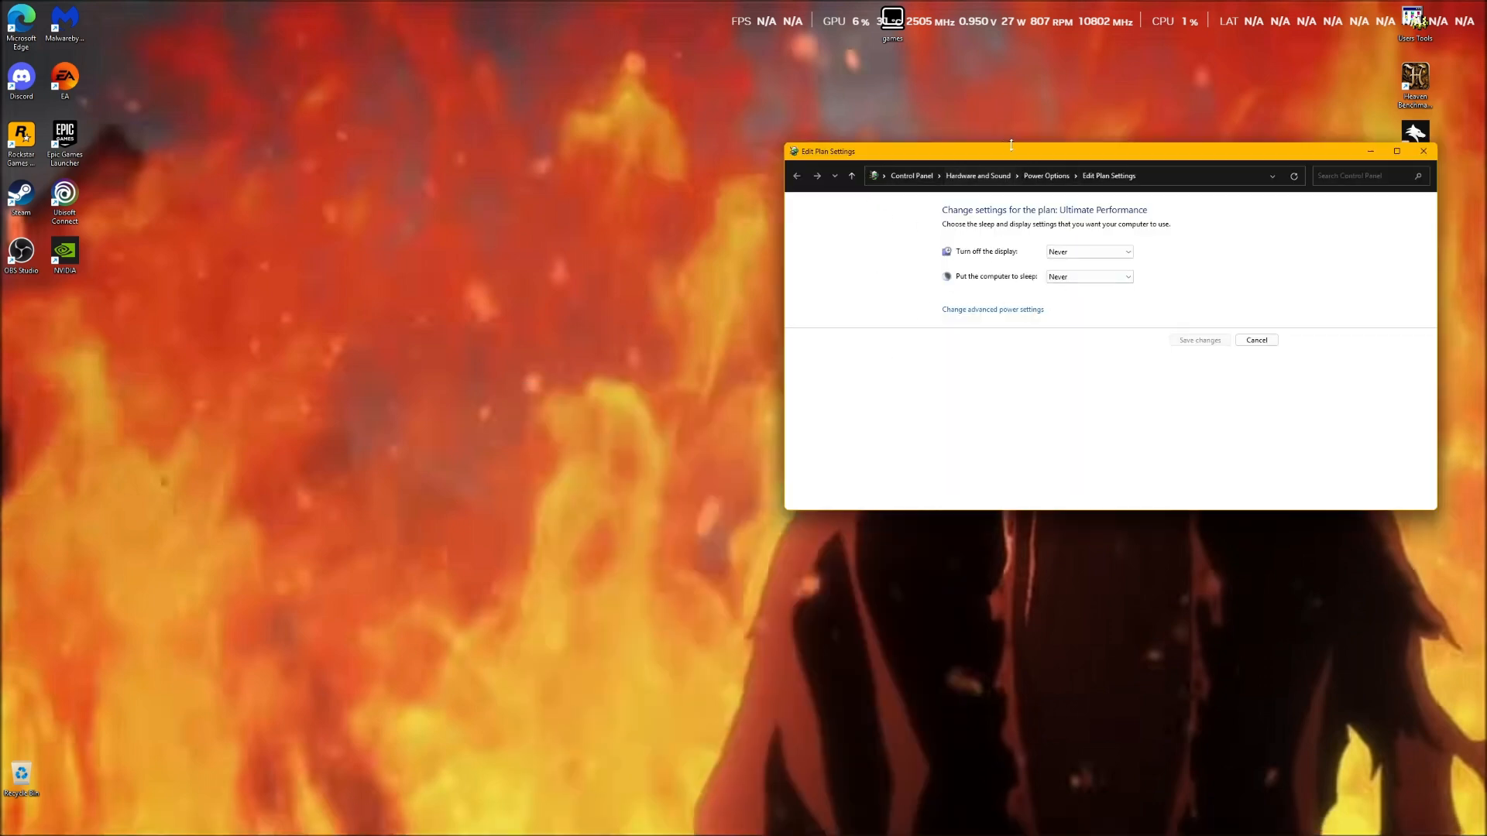
pyautogui.moveTo(999, 157); pyautogui.dragTo(703, 150)
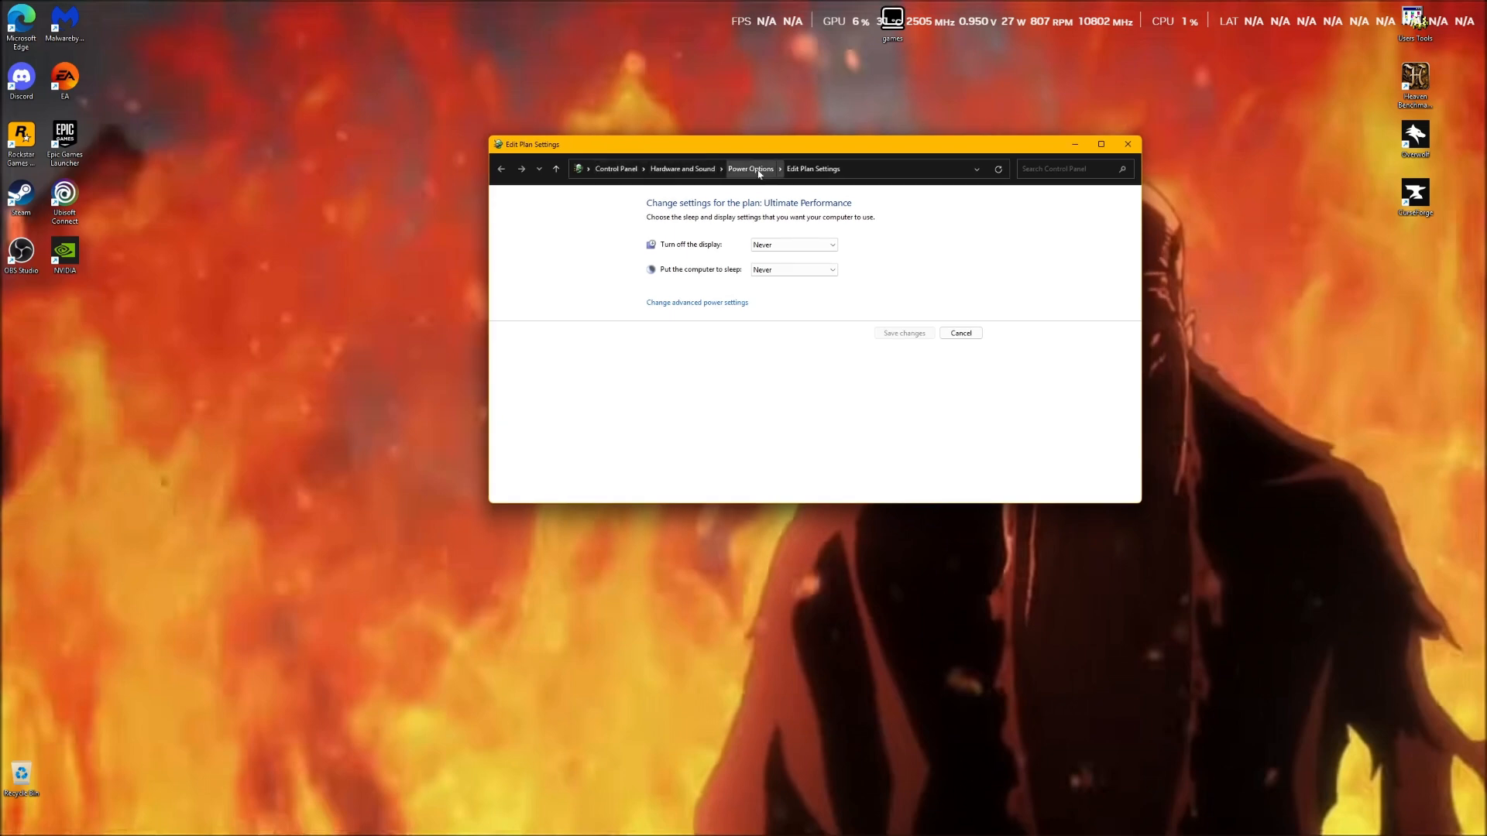
pyautogui.click(616, 169)
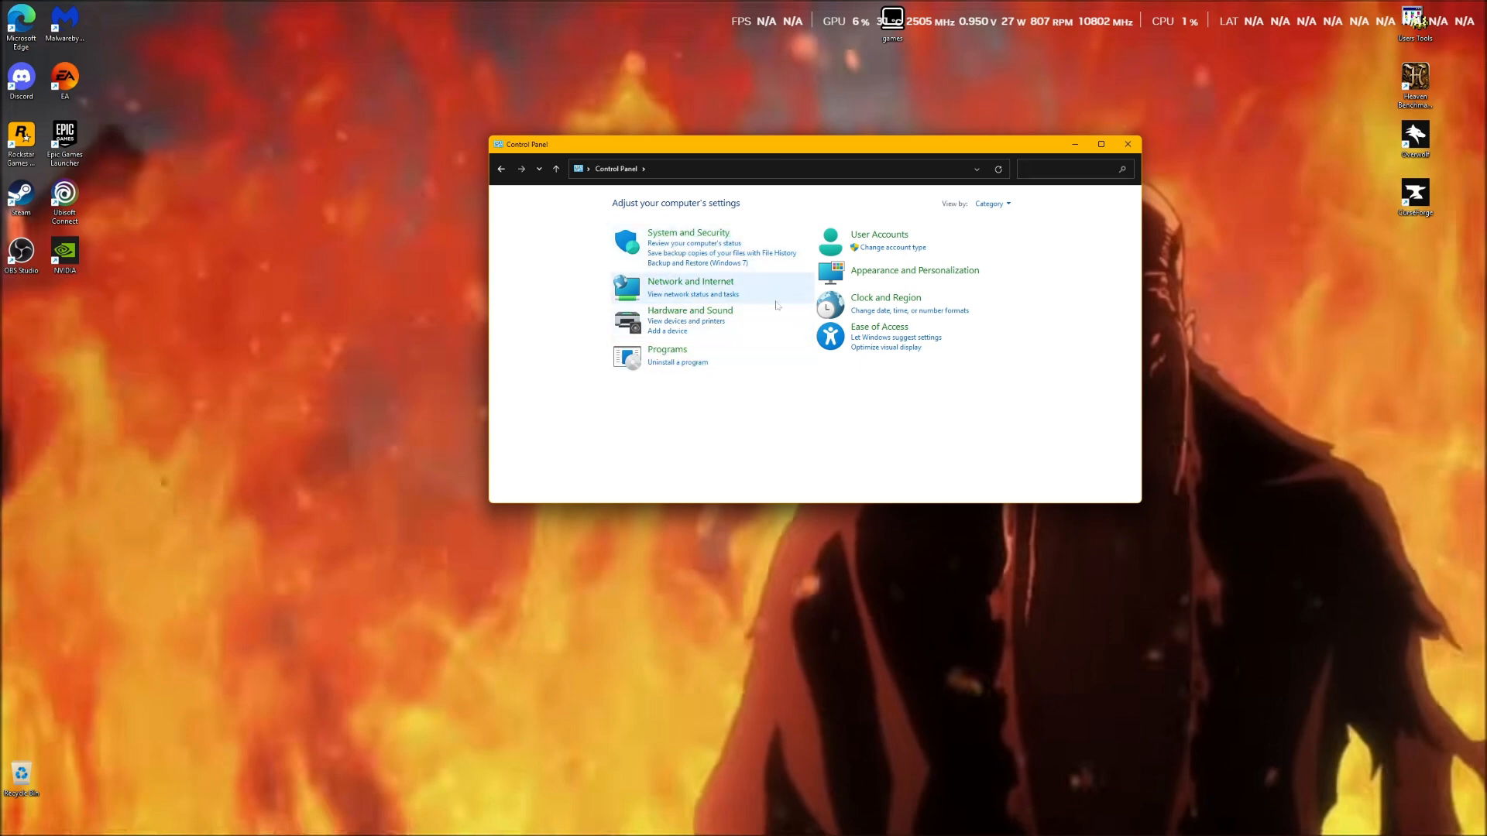
pyautogui.click(665, 232)
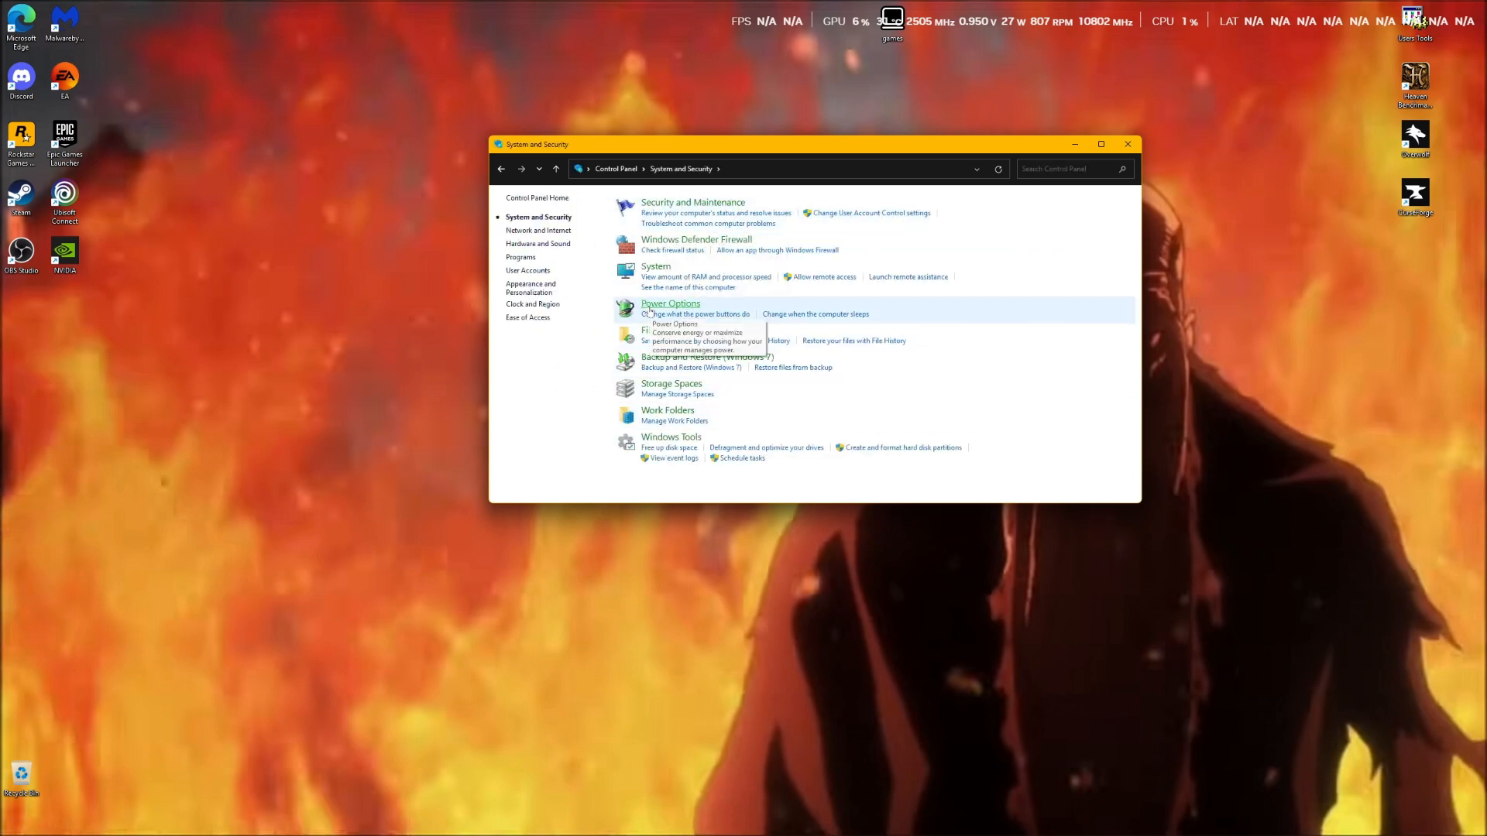
pyautogui.click(660, 305)
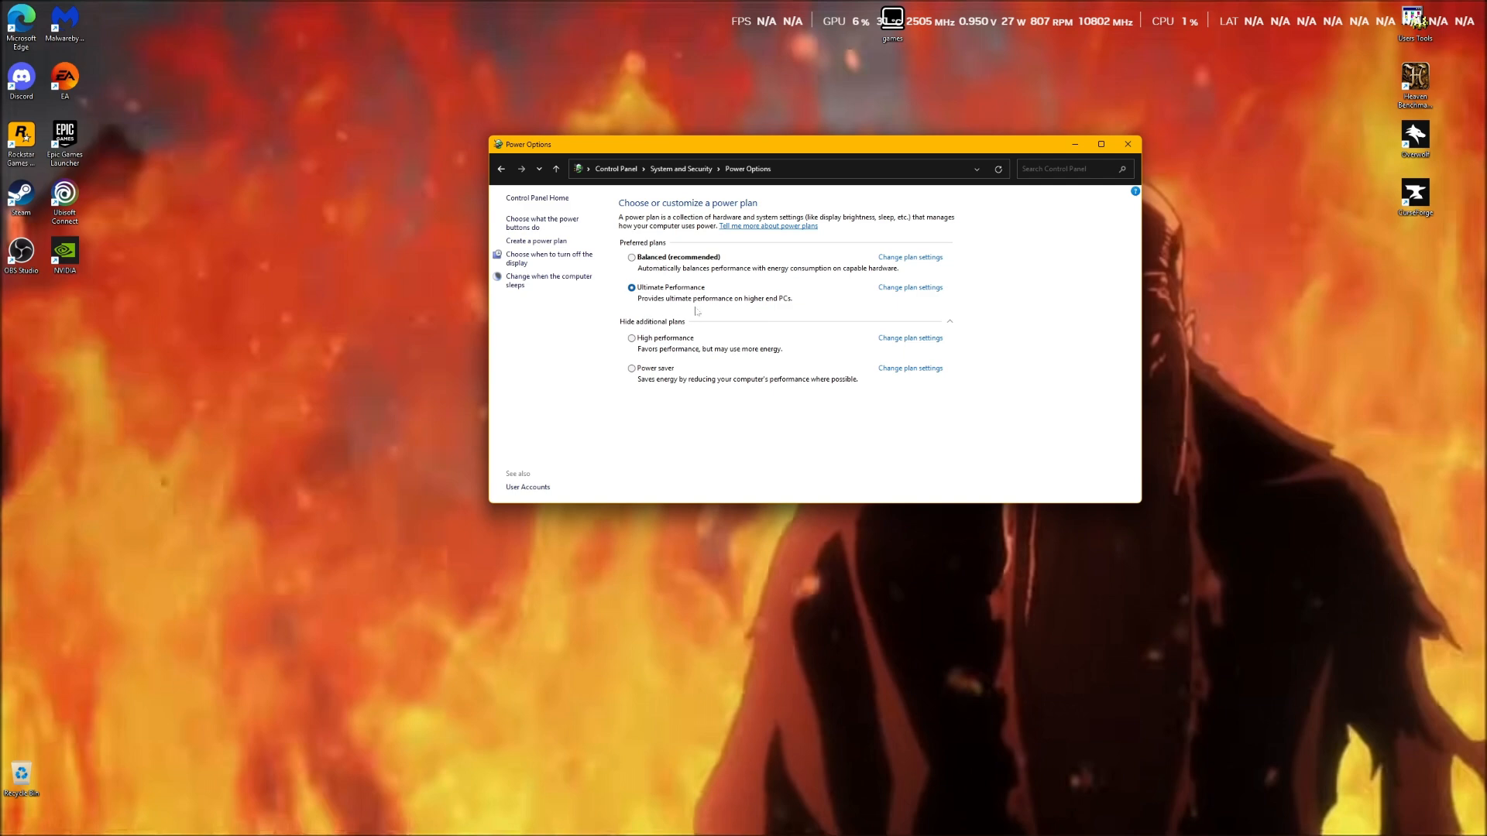
pyautogui.click(946, 322)
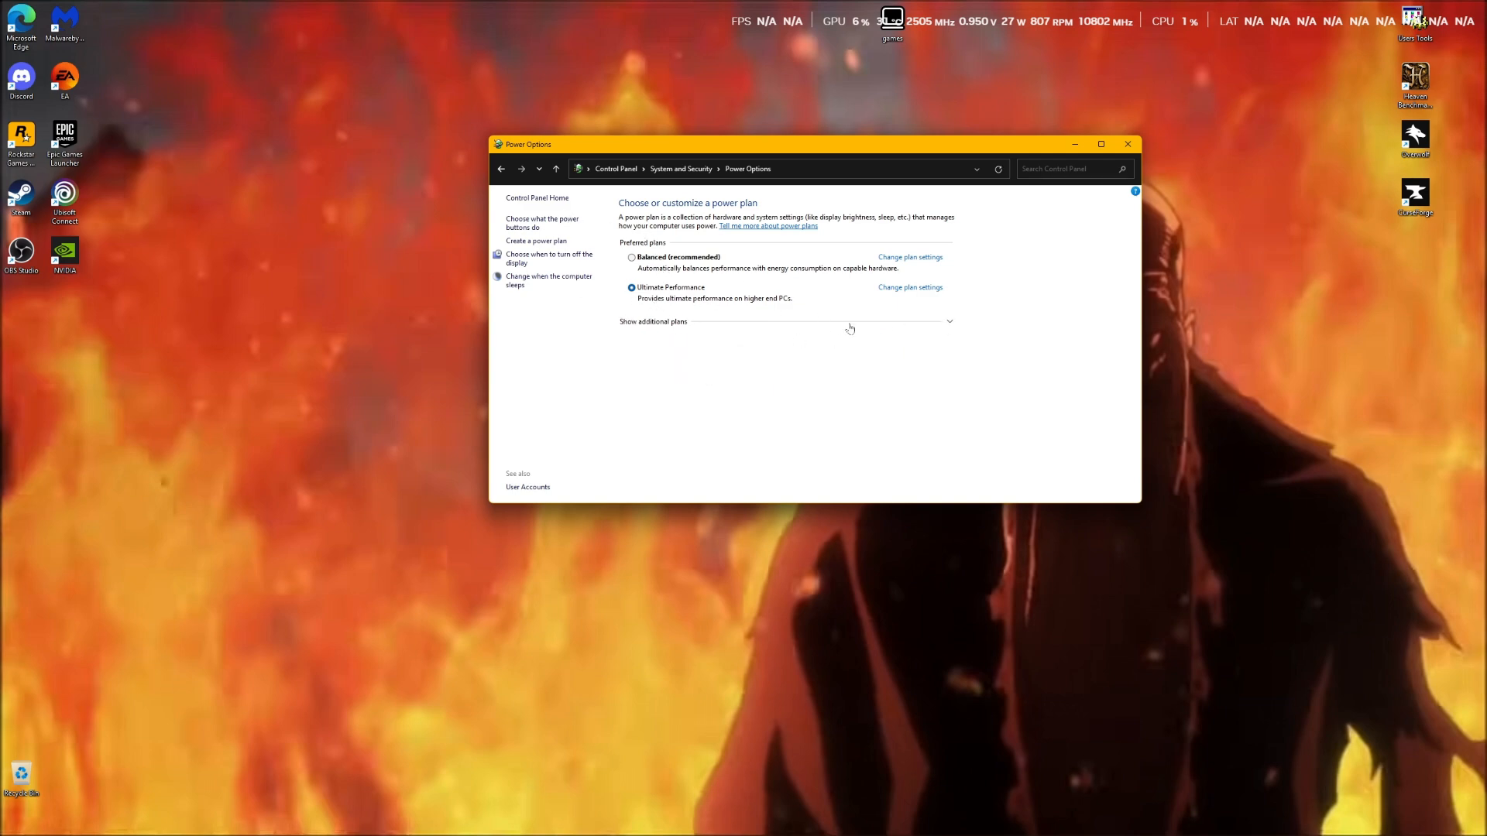
pyautogui.click(949, 322)
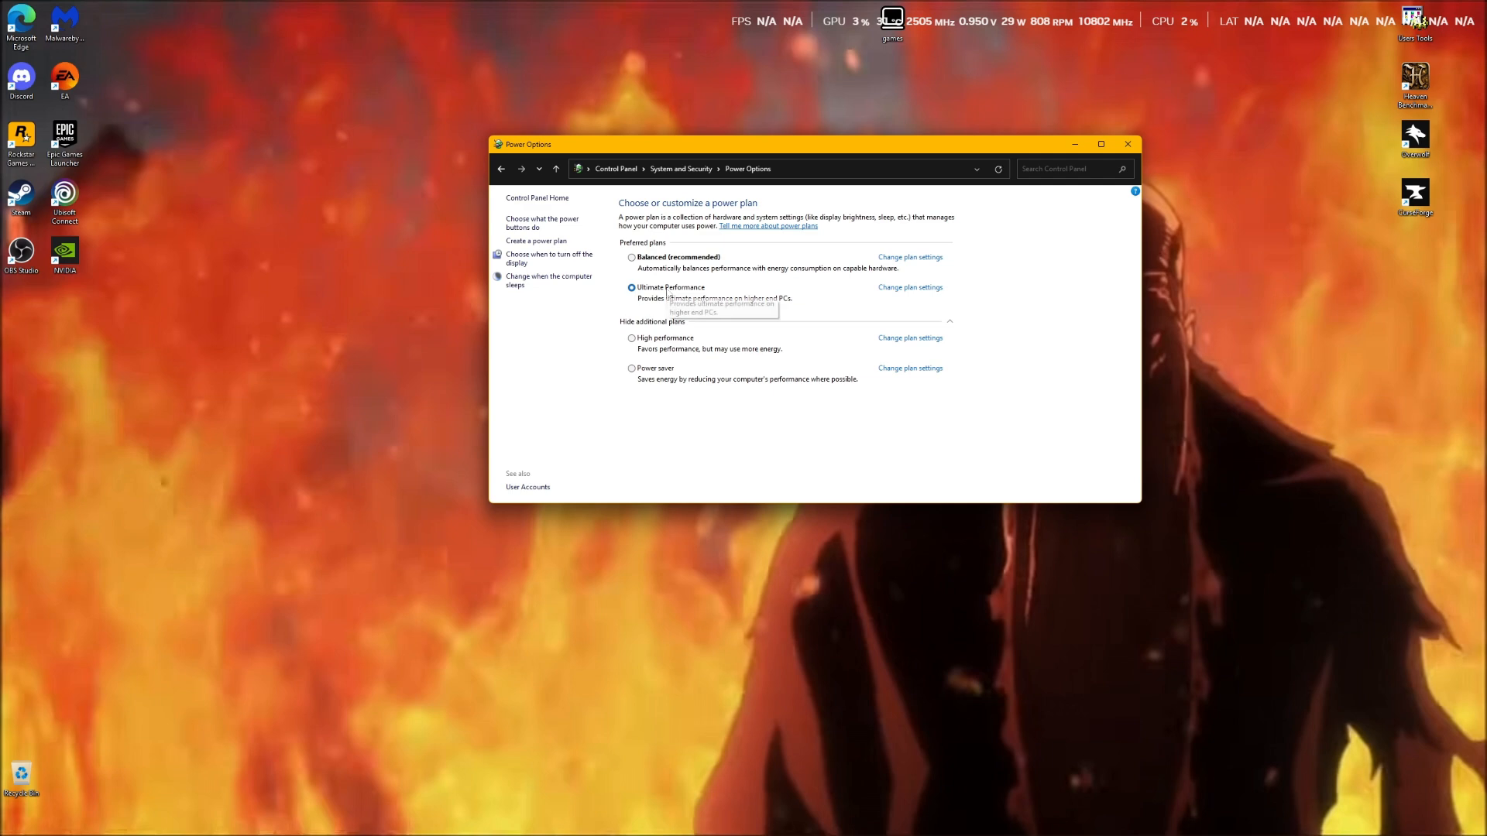
# Step: Open the Ultimate Performance plan's advanced power settings and expand the minimum and maximum processor state under Processor power management
pyautogui.click(905, 289)
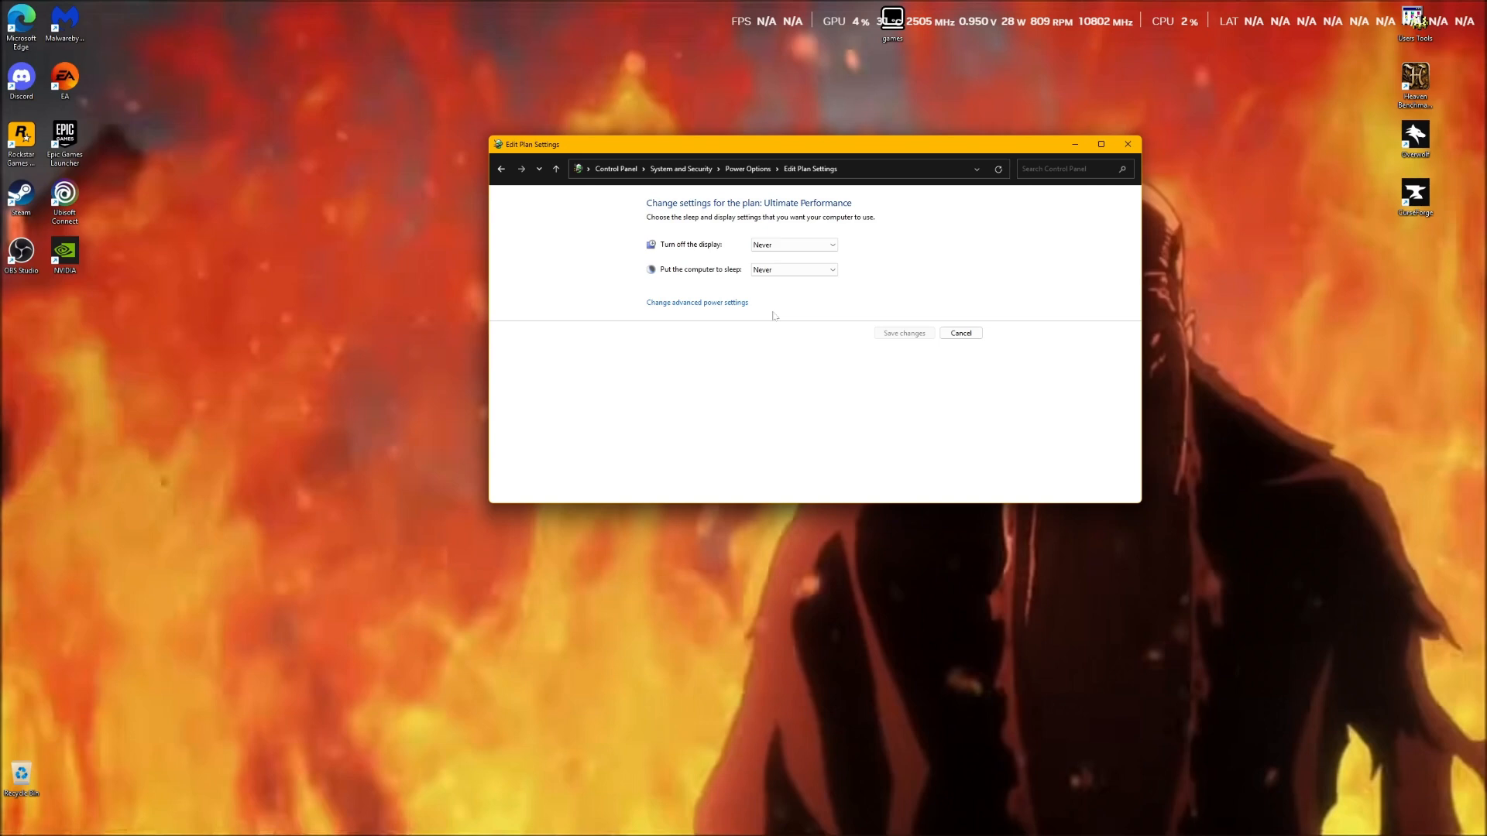
pyautogui.click(742, 306)
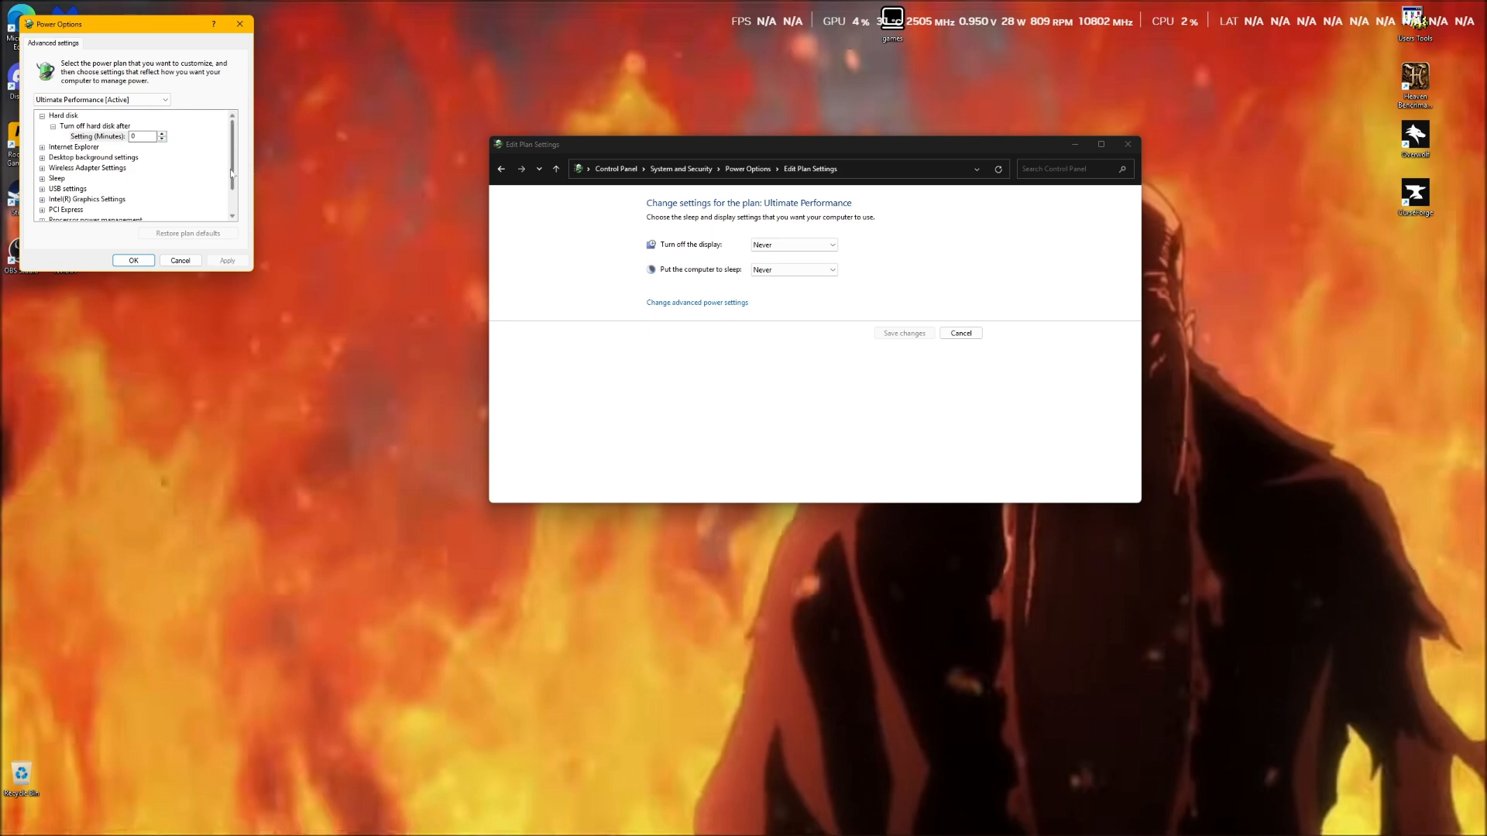
pyautogui.moveTo(232, 173); pyautogui.dragTo(235, 196)
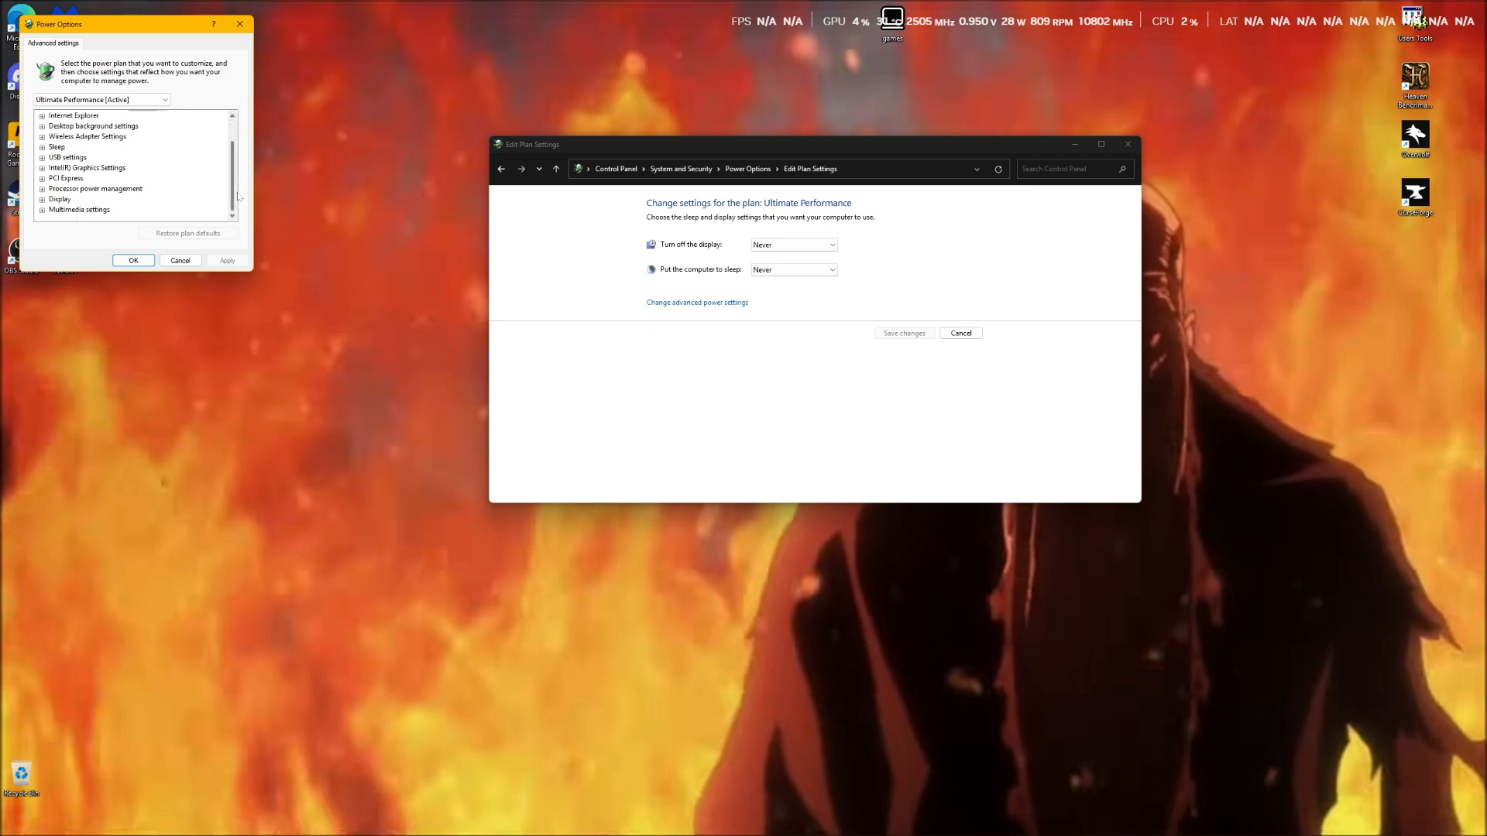
pyautogui.click(43, 190)
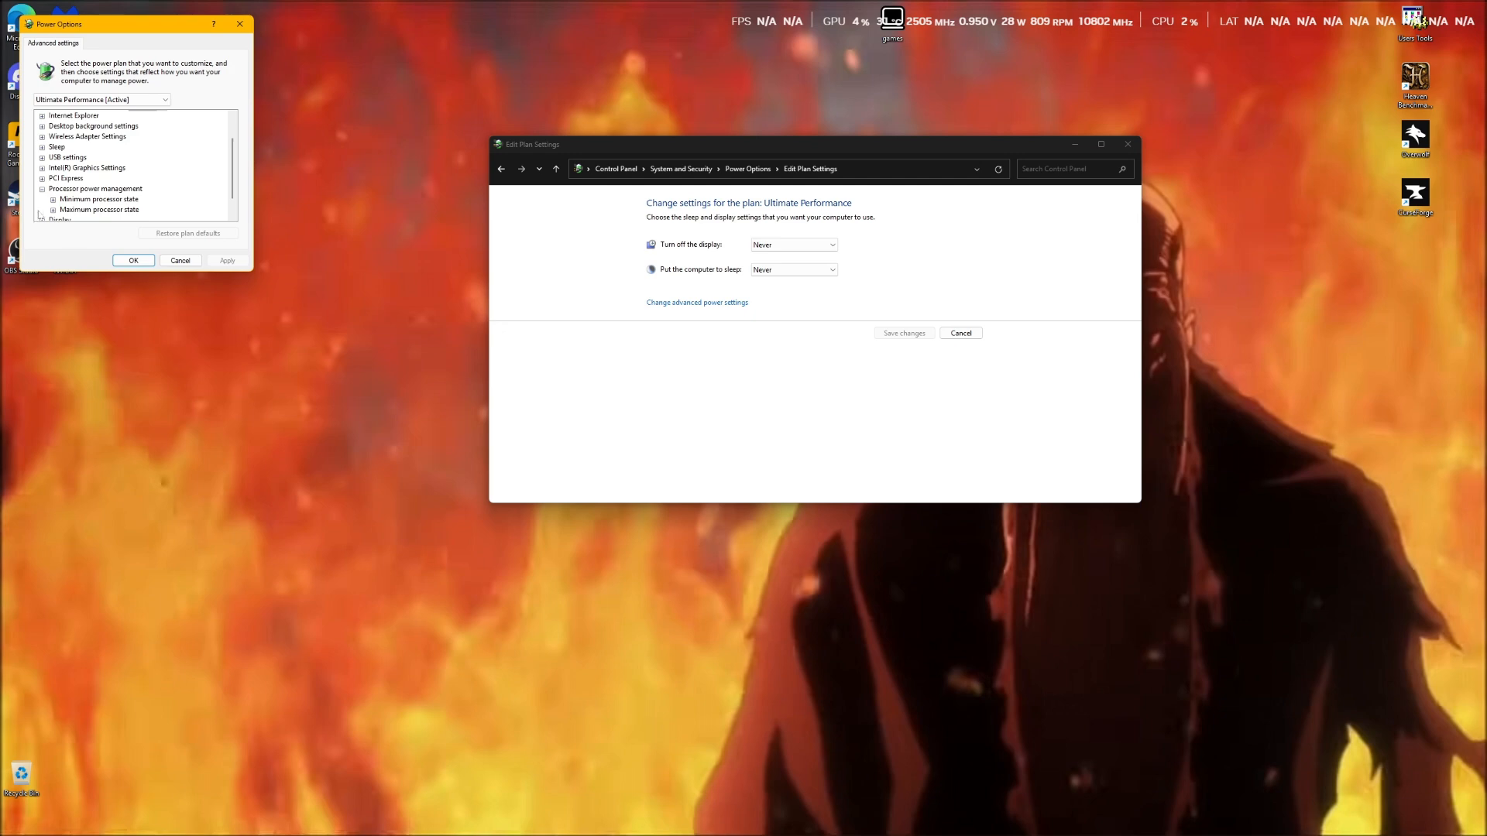
pyautogui.click(53, 200)
pyautogui.scroll(-1, 55, 203)
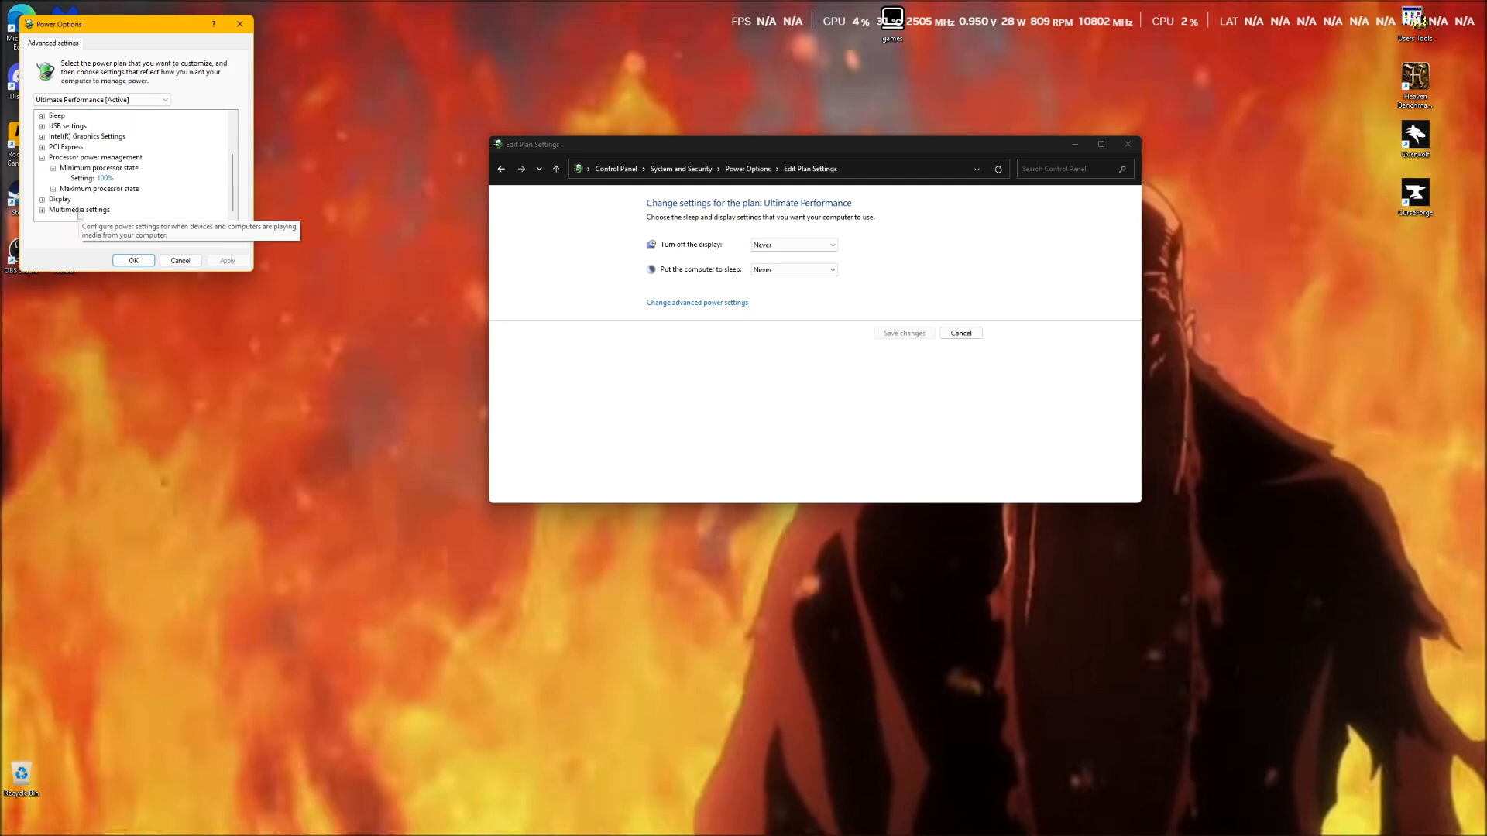
pyautogui.click(52, 190)
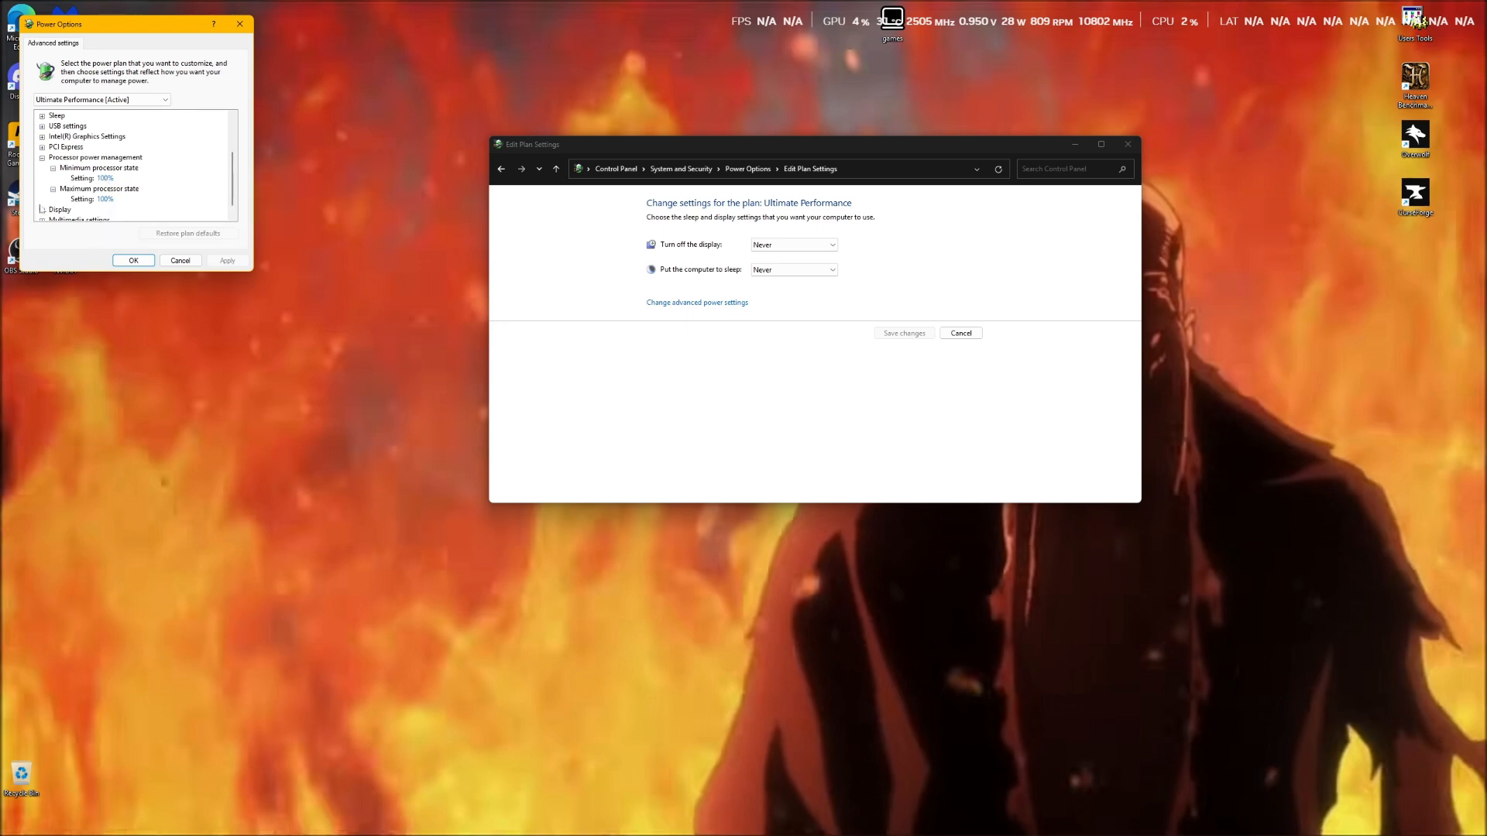
pyautogui.scroll(-1, 43, 208)
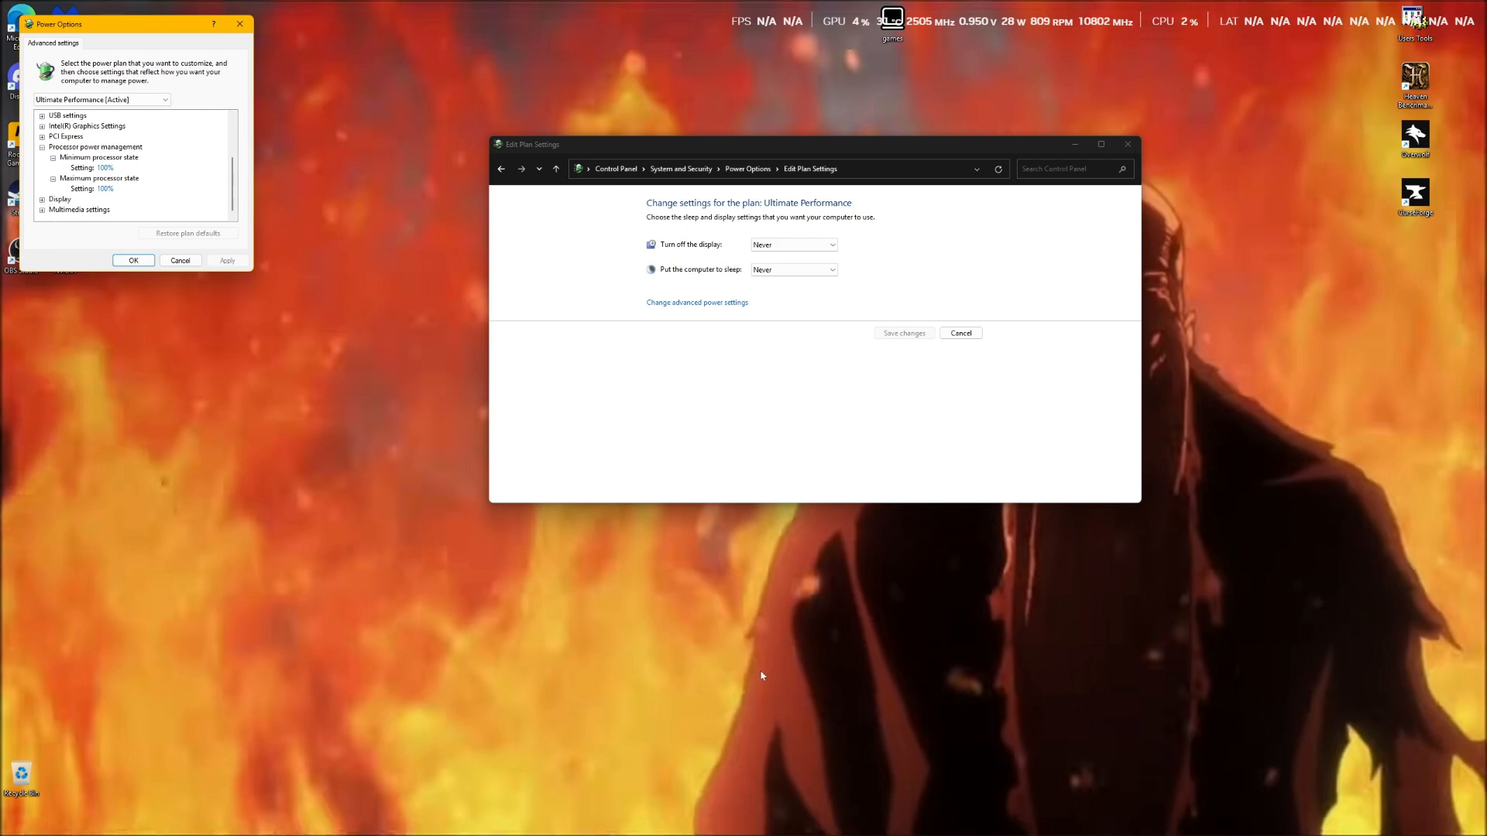
# Step: Launch CPUID HWMonitor from the Users Tools folder on the desktop and close the folder
pyautogui.moveTo(691, 832)
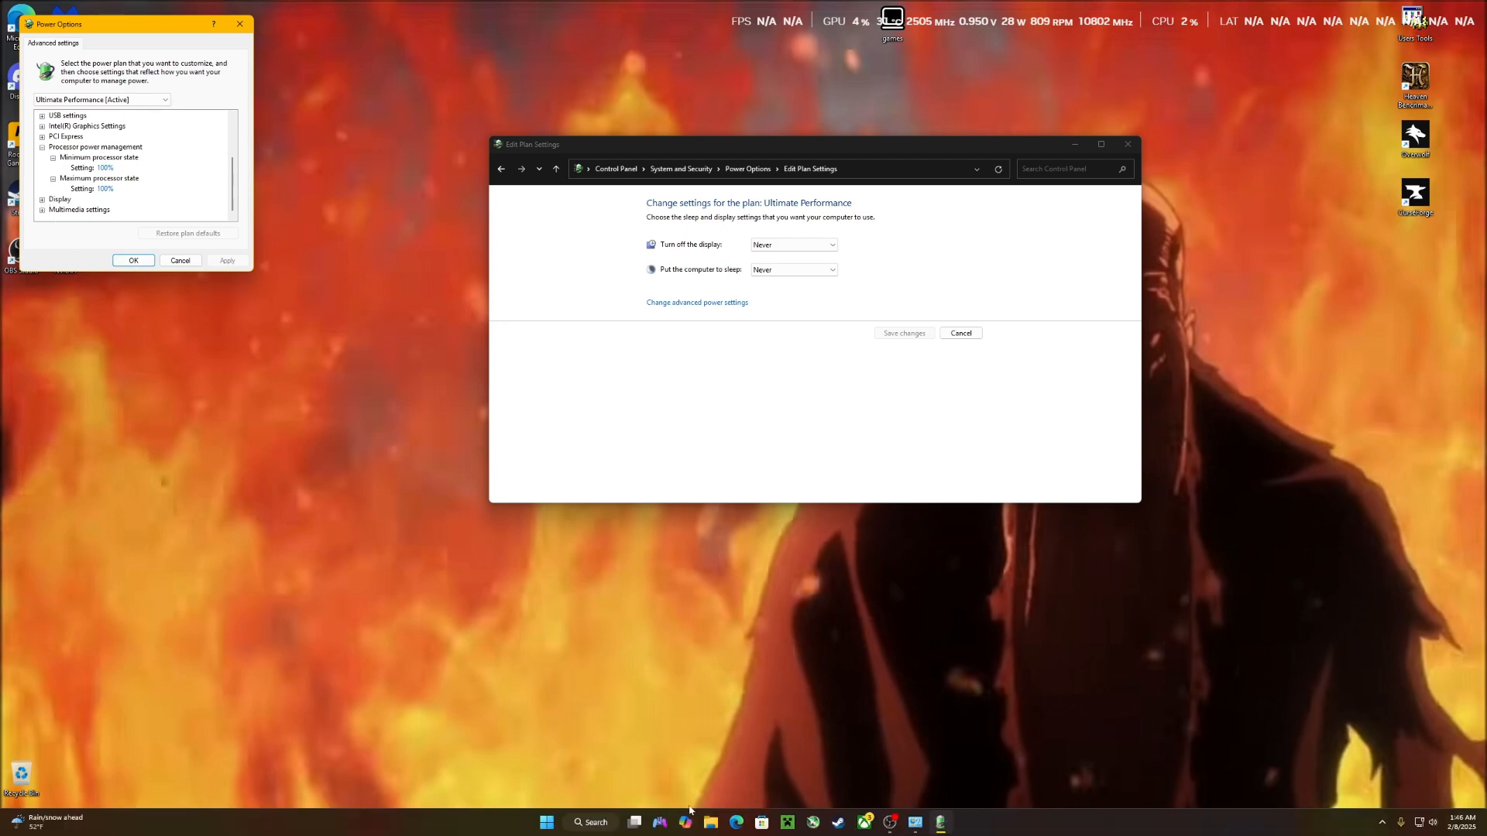
pyautogui.doubleClick(1415, 19)
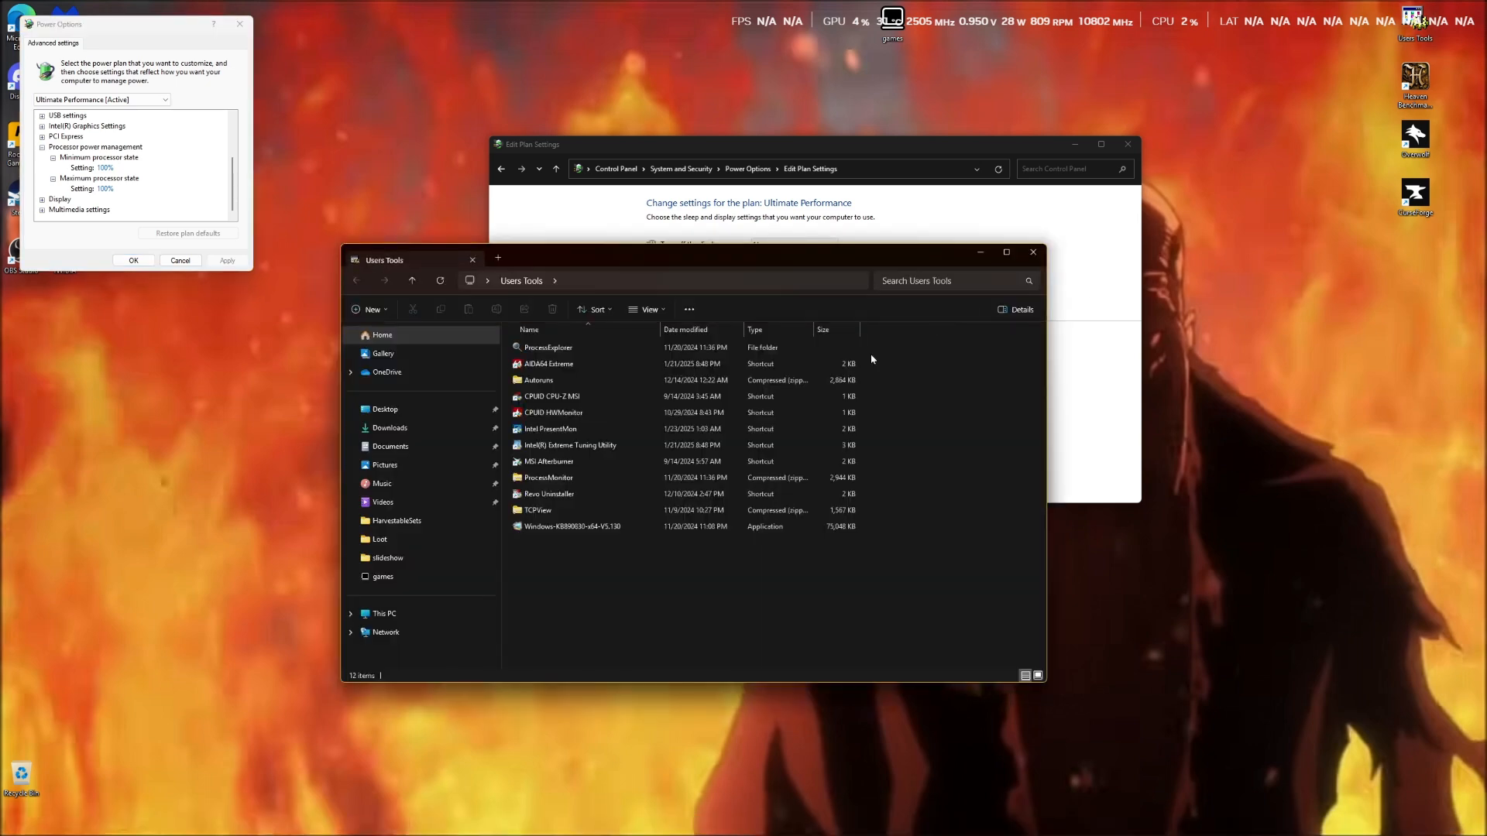
pyautogui.doubleClick(575, 416)
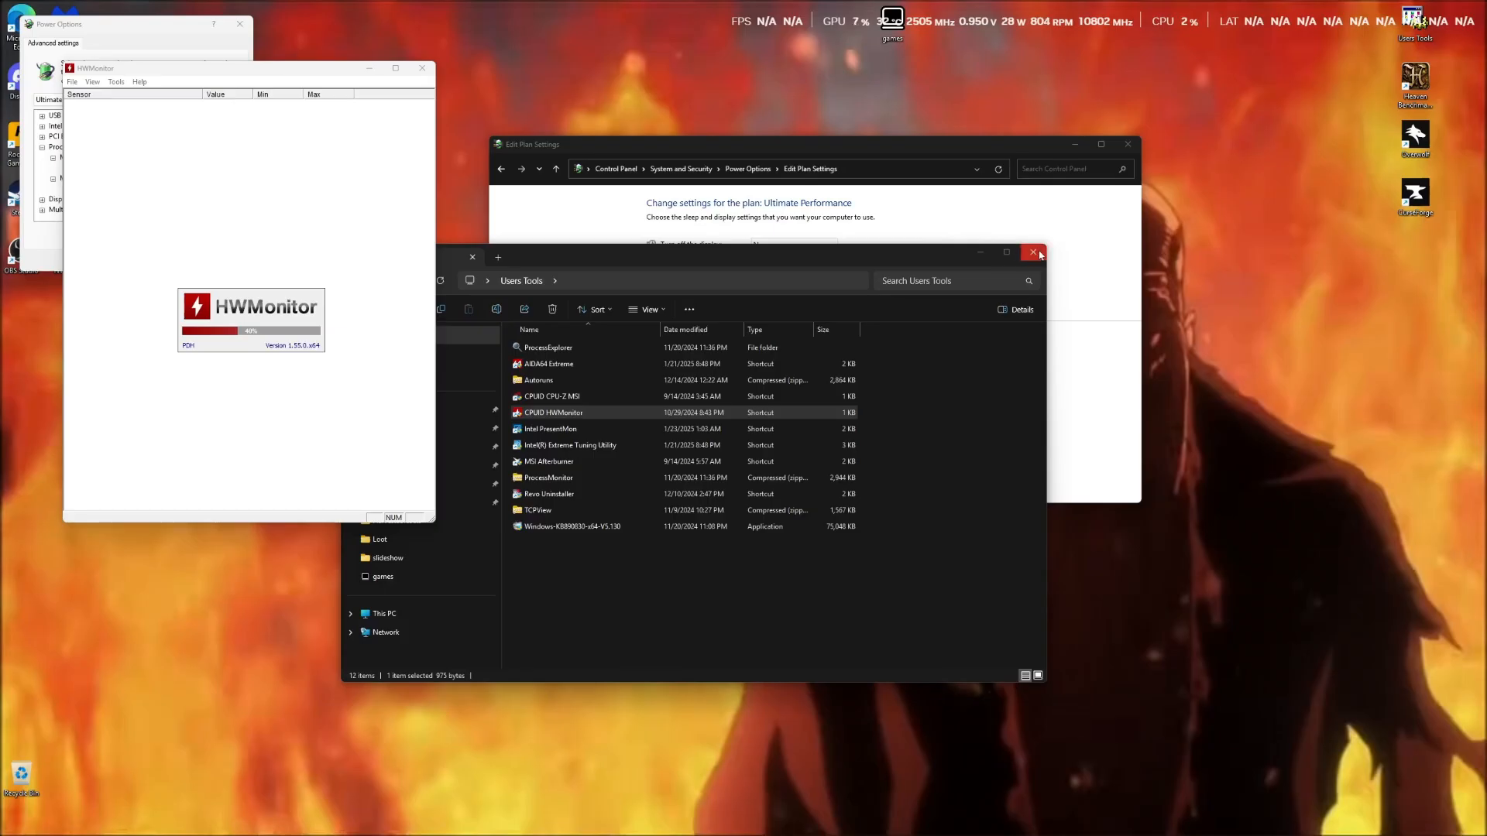
pyautogui.click(1036, 253)
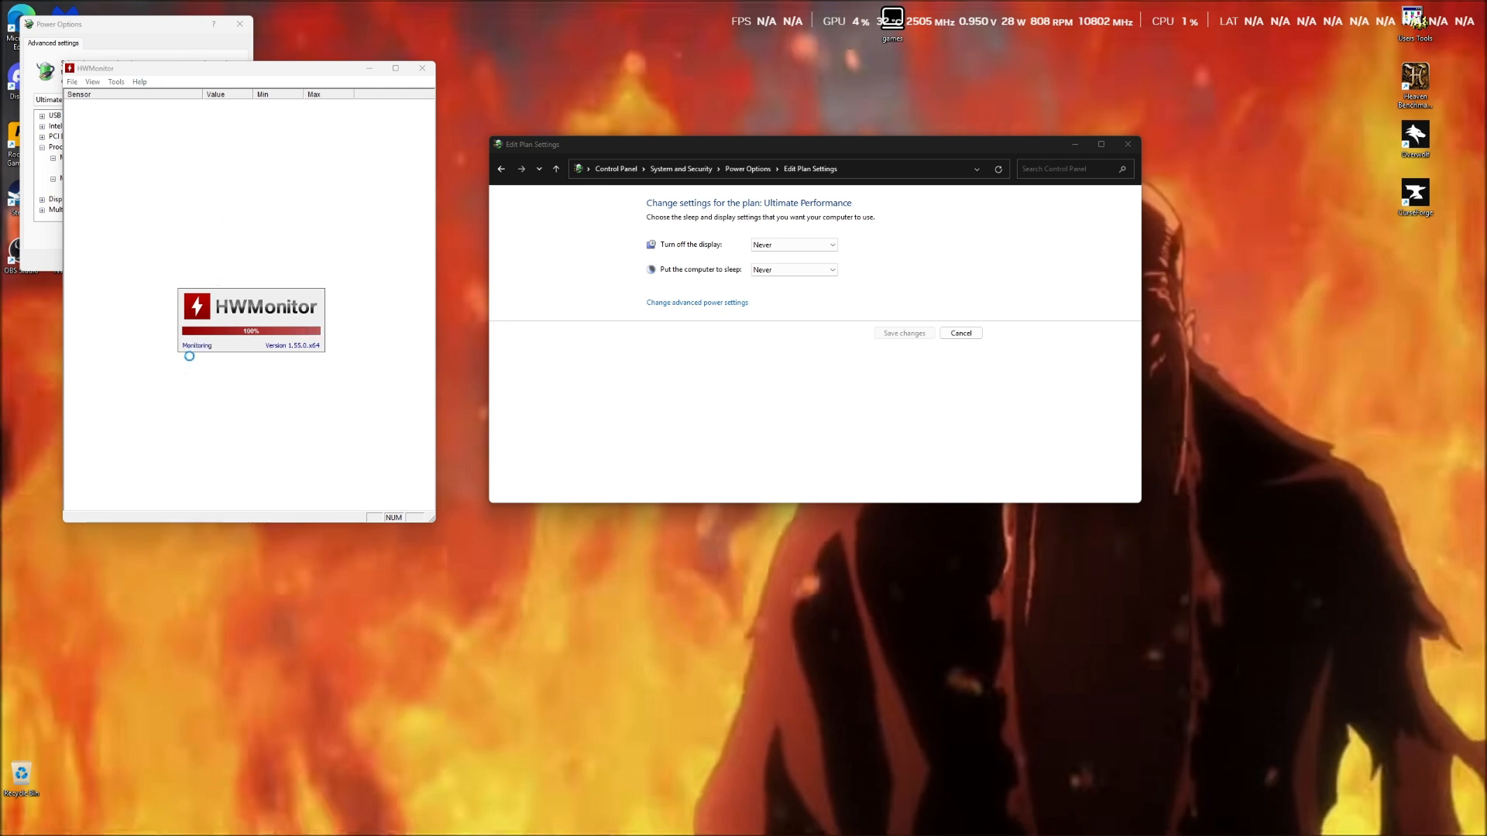
# Step: Examine the processor's P-Core and E-Core clocks in HWMonitor and move its window clear of the advanced power settings
pyautogui.scroll(-20, 193, 362)
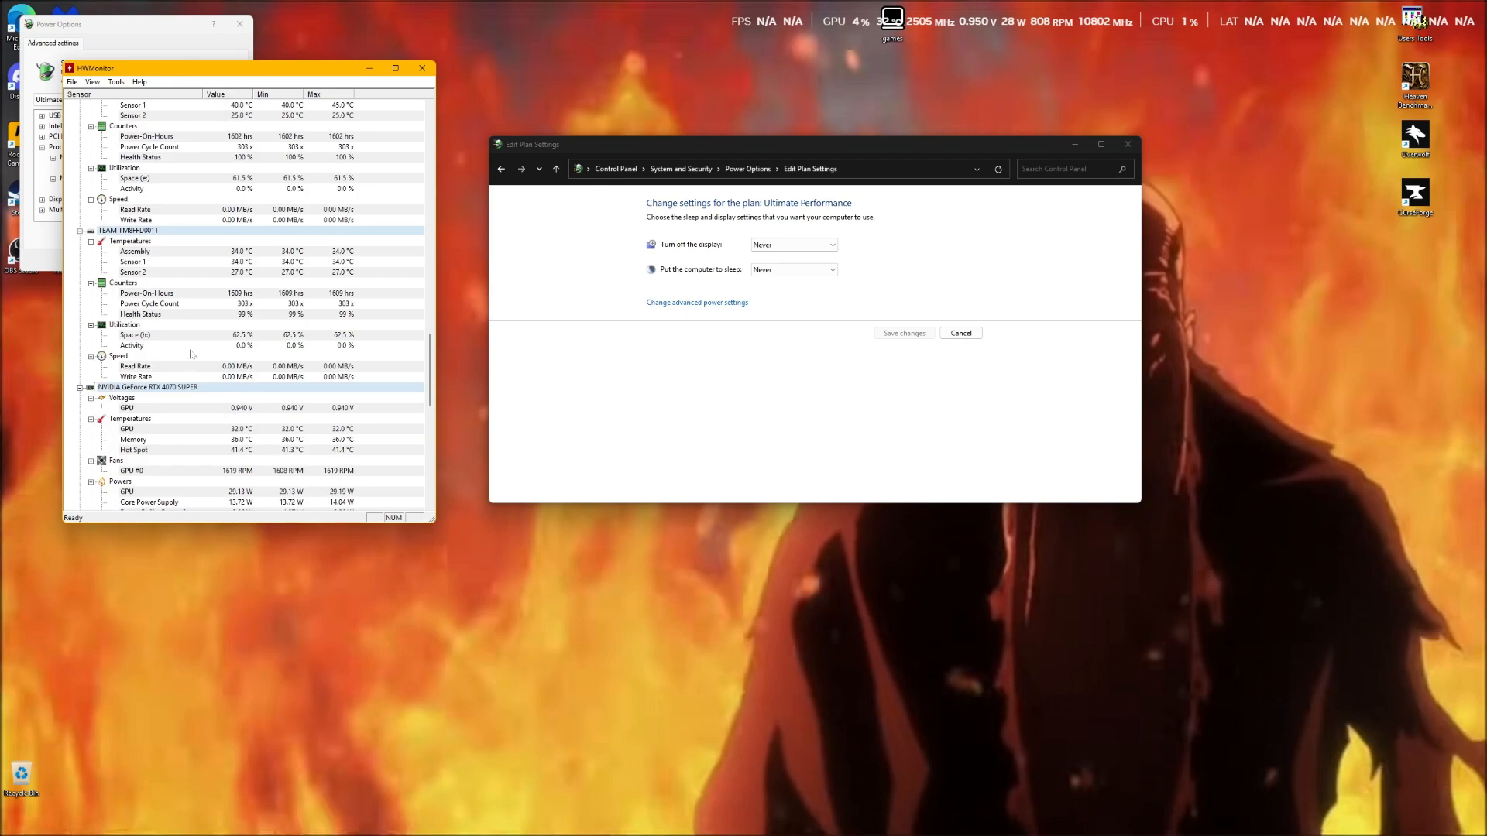
pyautogui.scroll(-5, 194, 354)
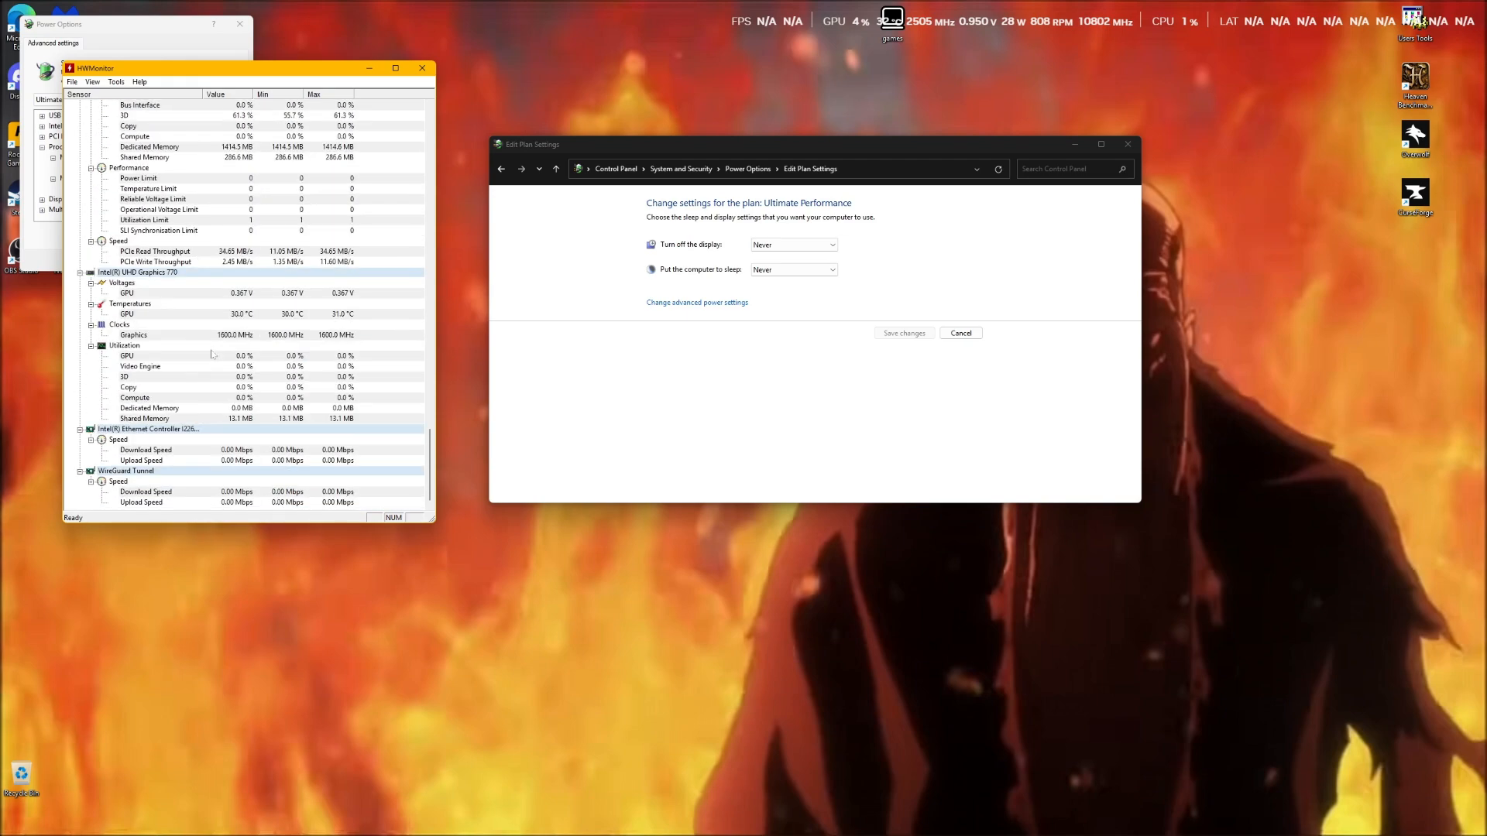
pyautogui.scroll(20, 212, 353)
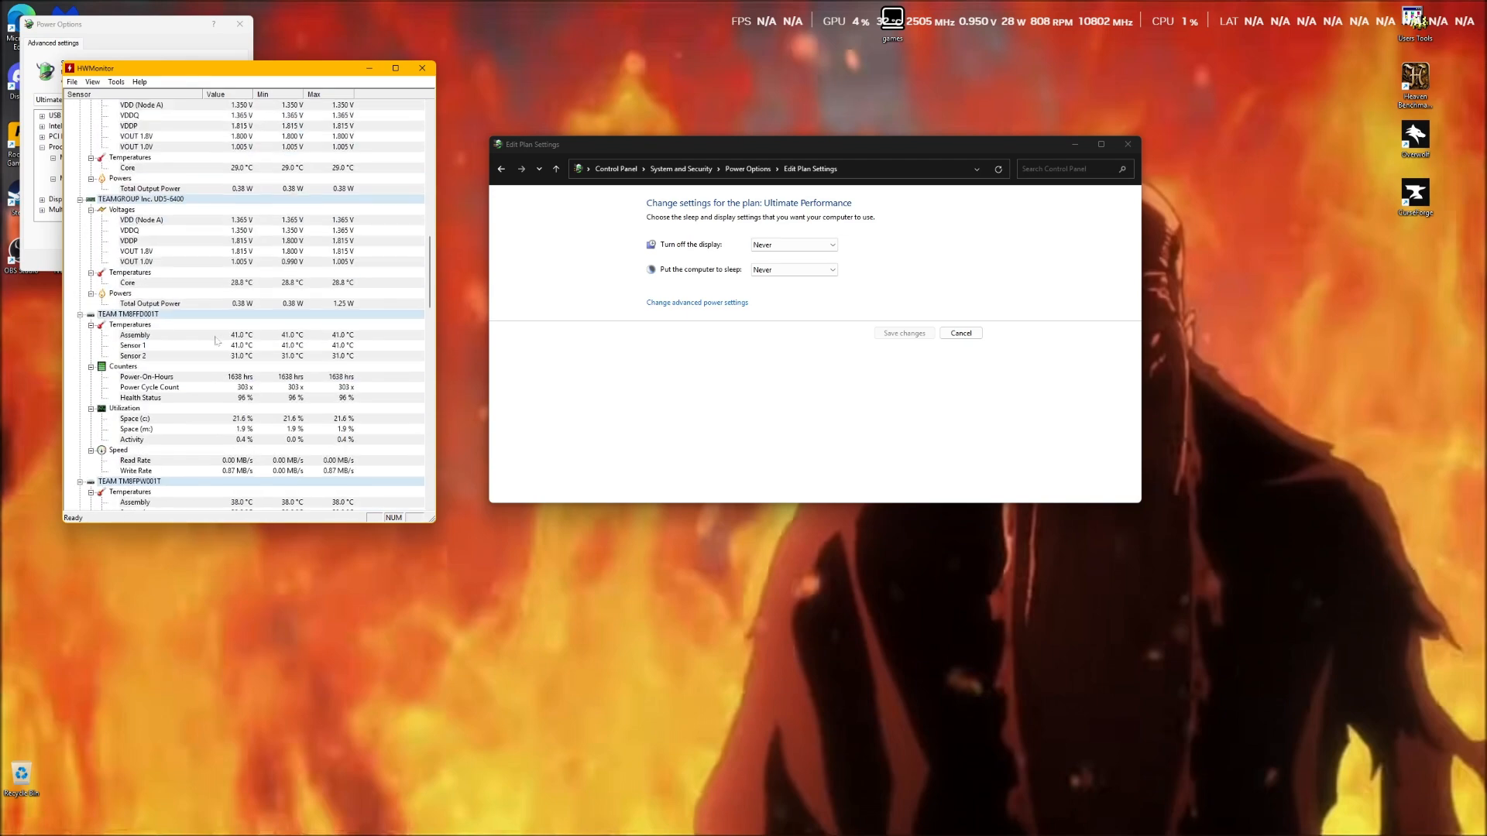
pyautogui.scroll(6, 218, 339)
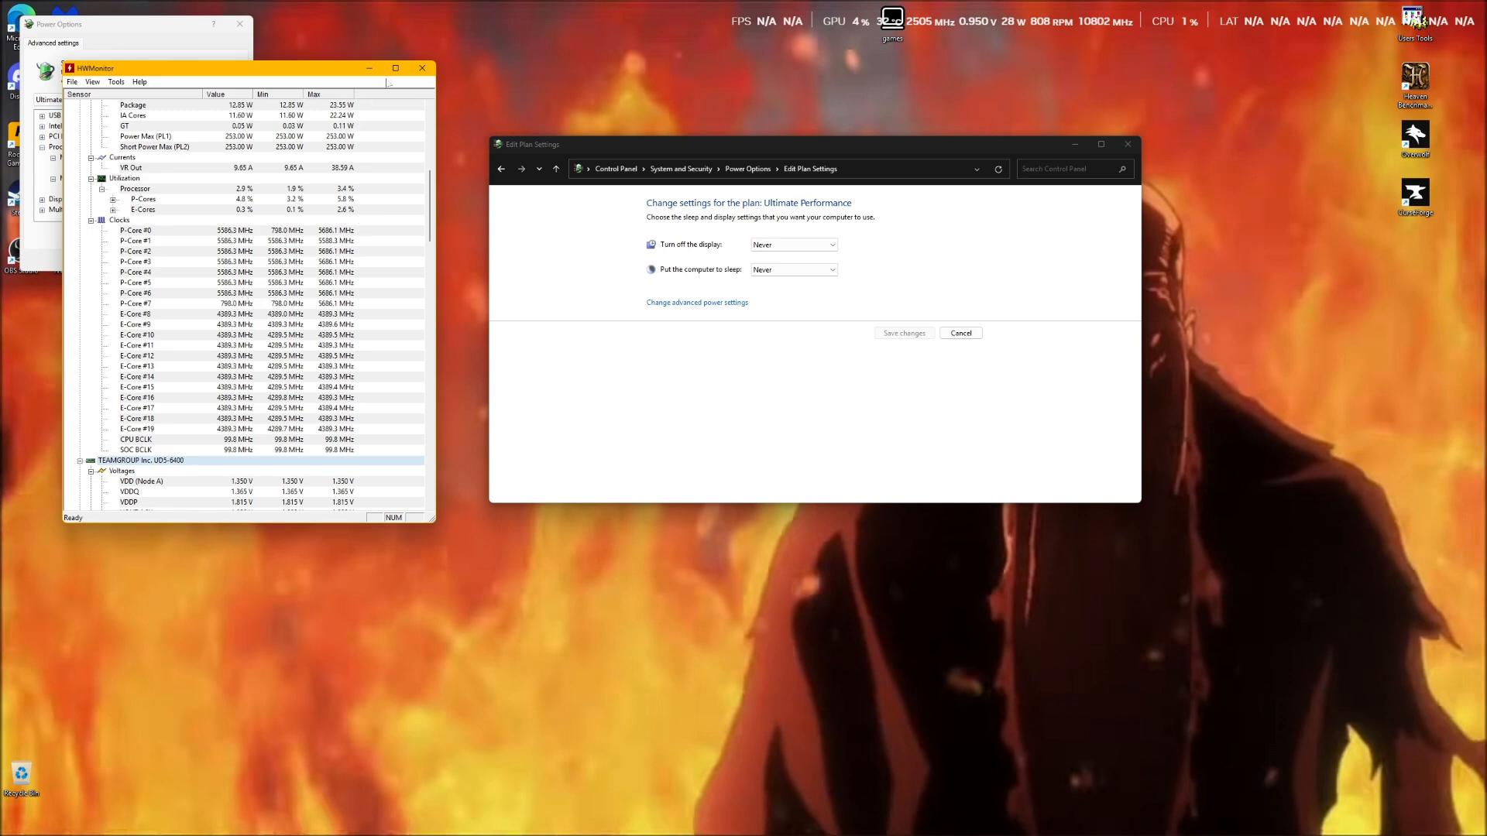
pyautogui.moveTo(298, 69); pyautogui.dragTo(618, 122)
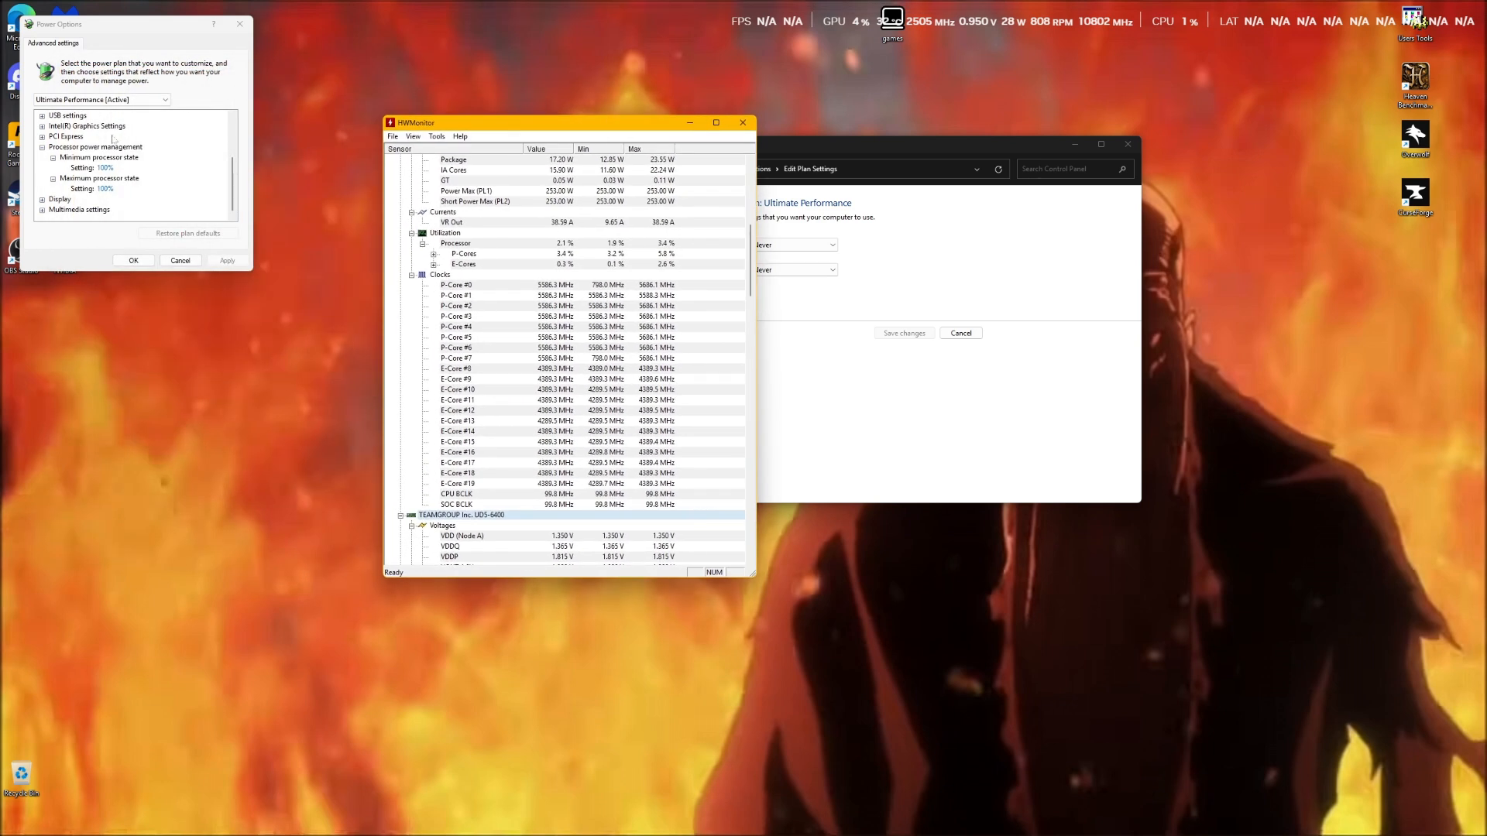
# Step: Check the Turn off display after setting under Display in the advanced power settings, then collapse it
pyautogui.click(43, 200)
pyautogui.scroll(-1, 43, 199)
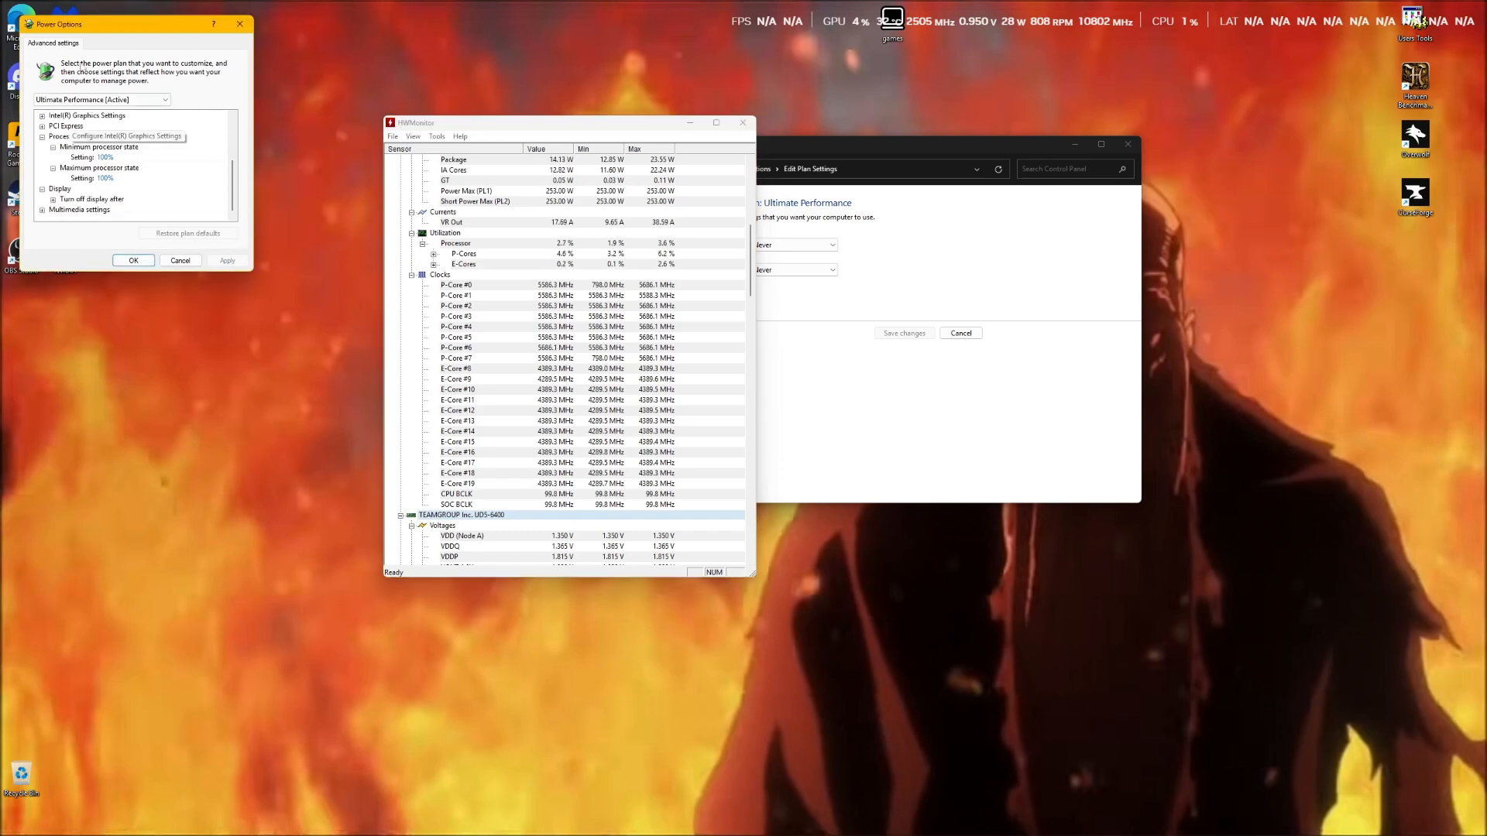
pyautogui.click(53, 200)
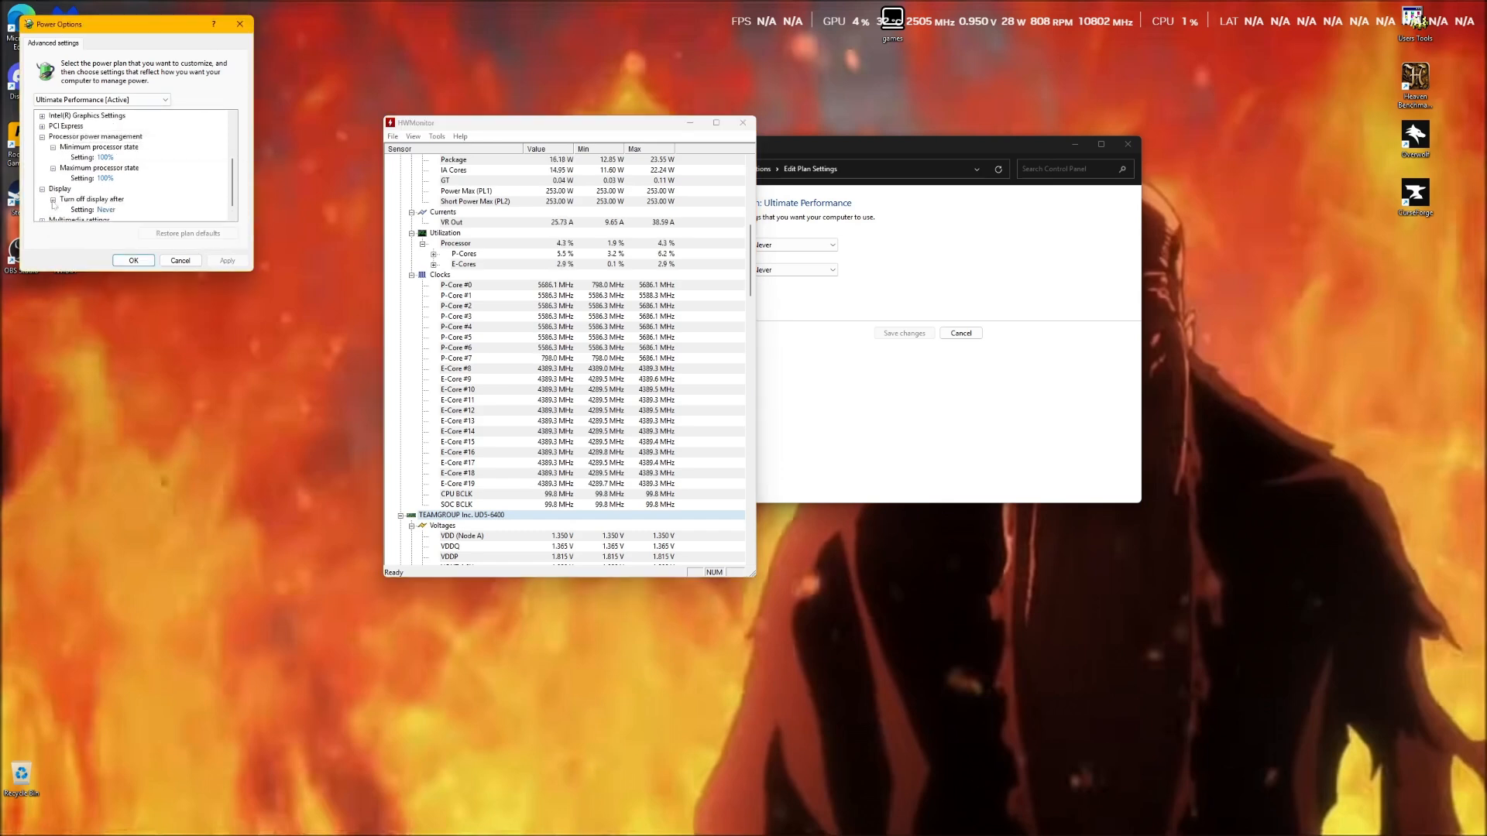
pyautogui.click(53, 199)
# Step: Expand the sharing and playback options in Multimedia settings and choose Video playback performance bias for the video playback quality bias
pyautogui.click(41, 209)
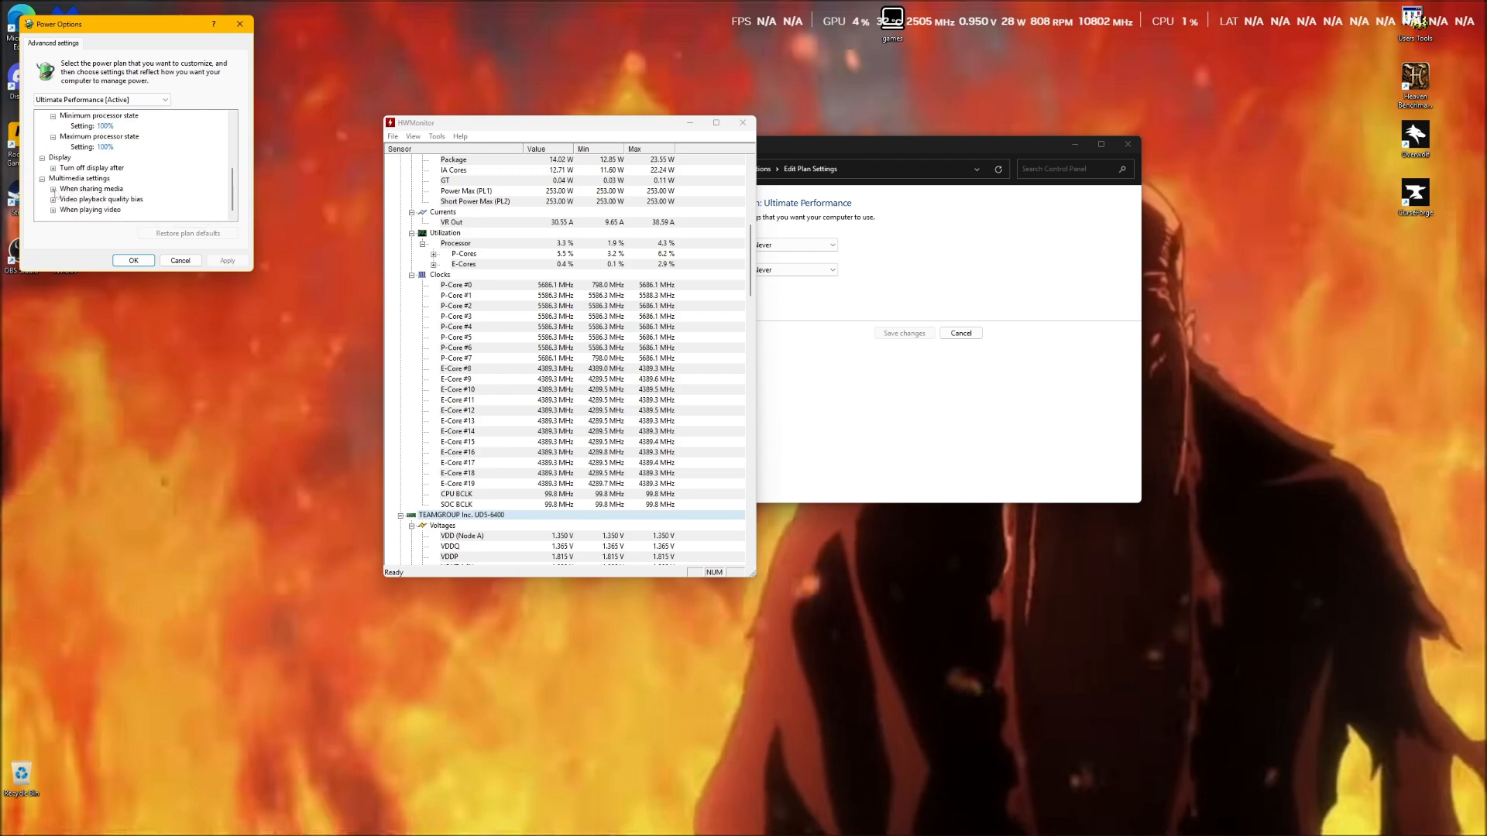
pyautogui.click(53, 189)
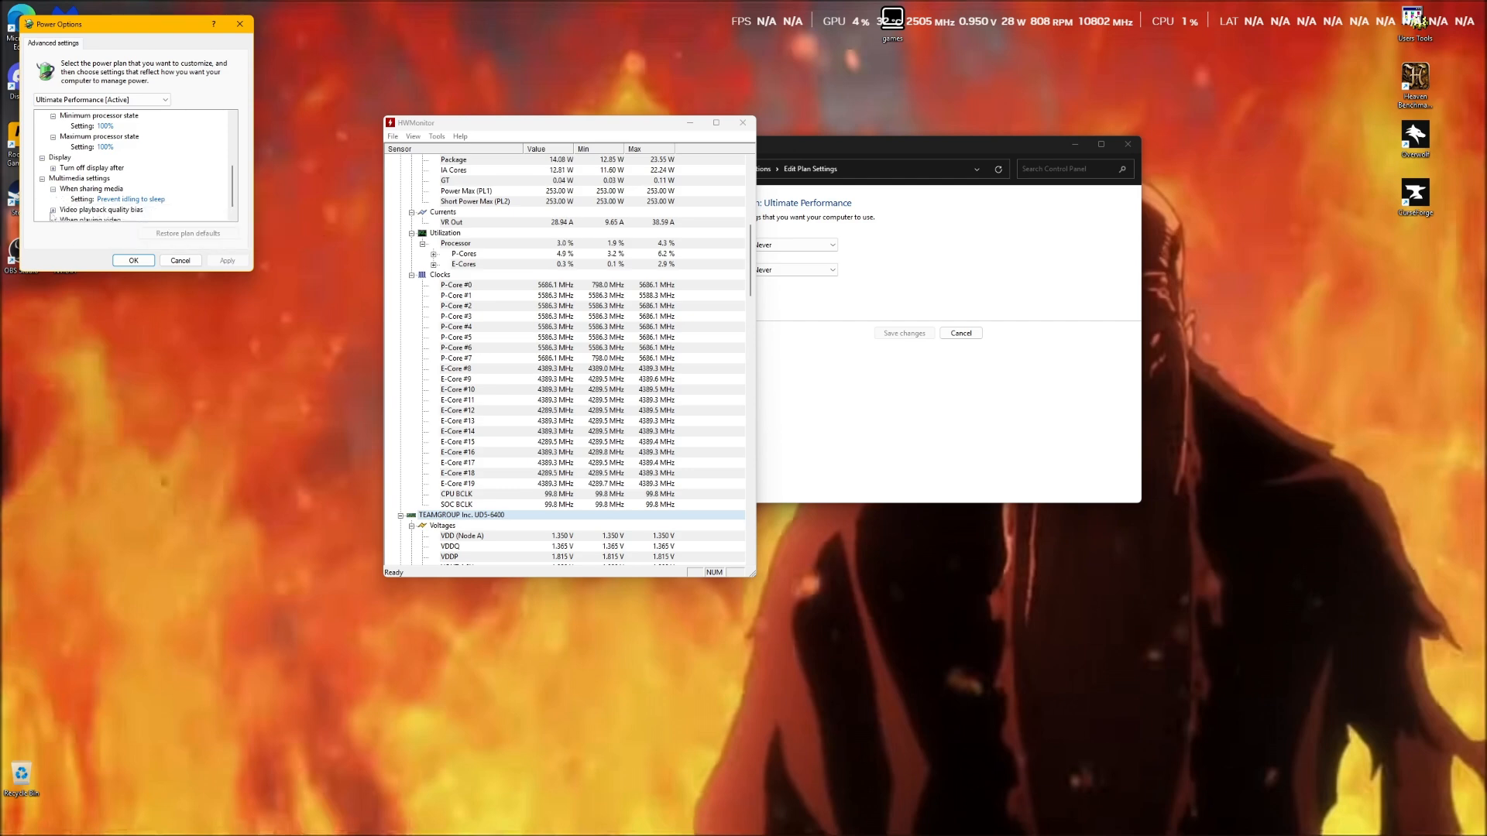
pyautogui.click(53, 210)
pyautogui.click(147, 200)
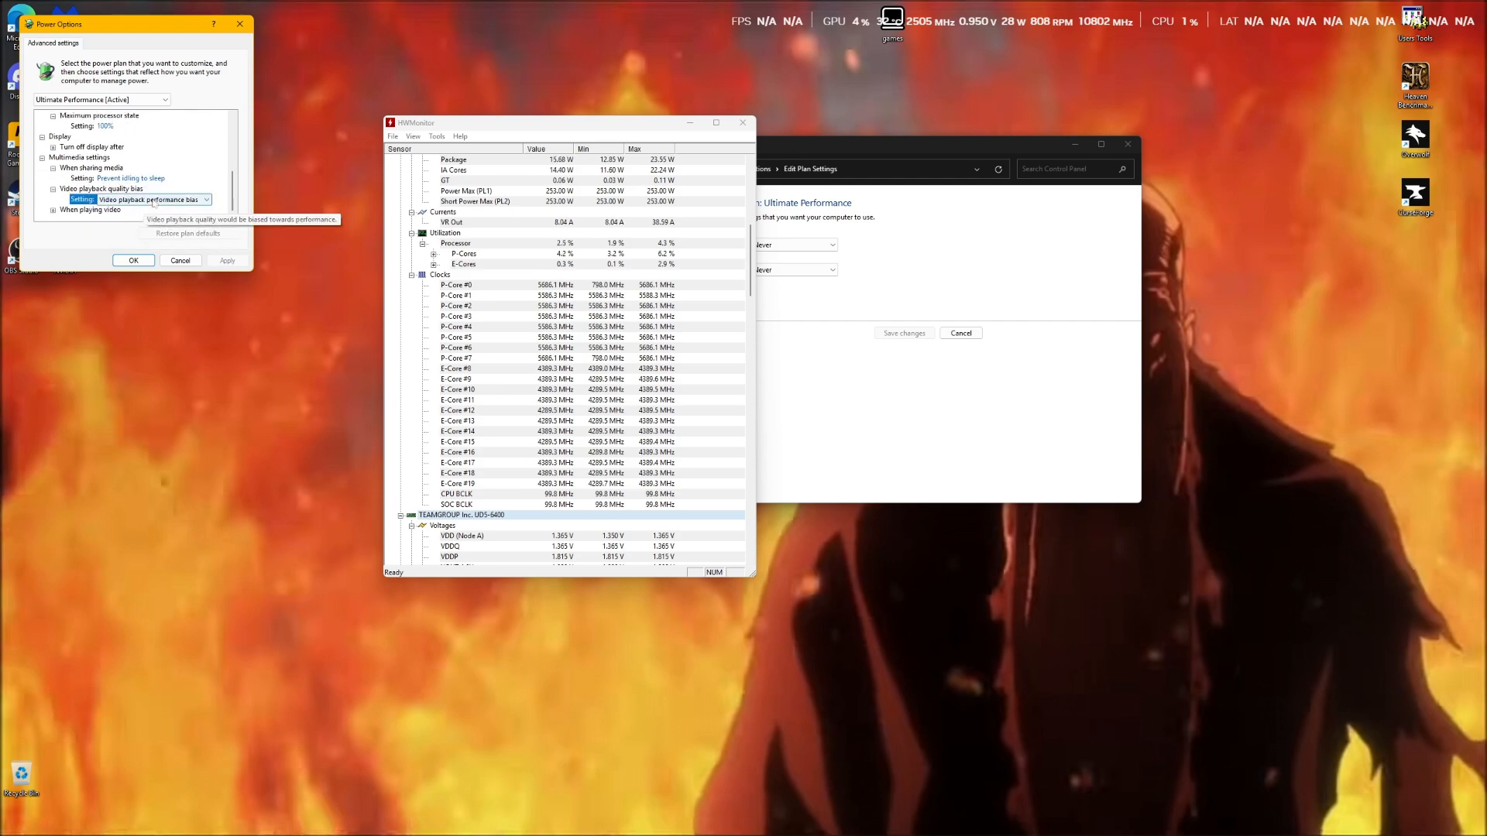
pyautogui.click(154, 200)
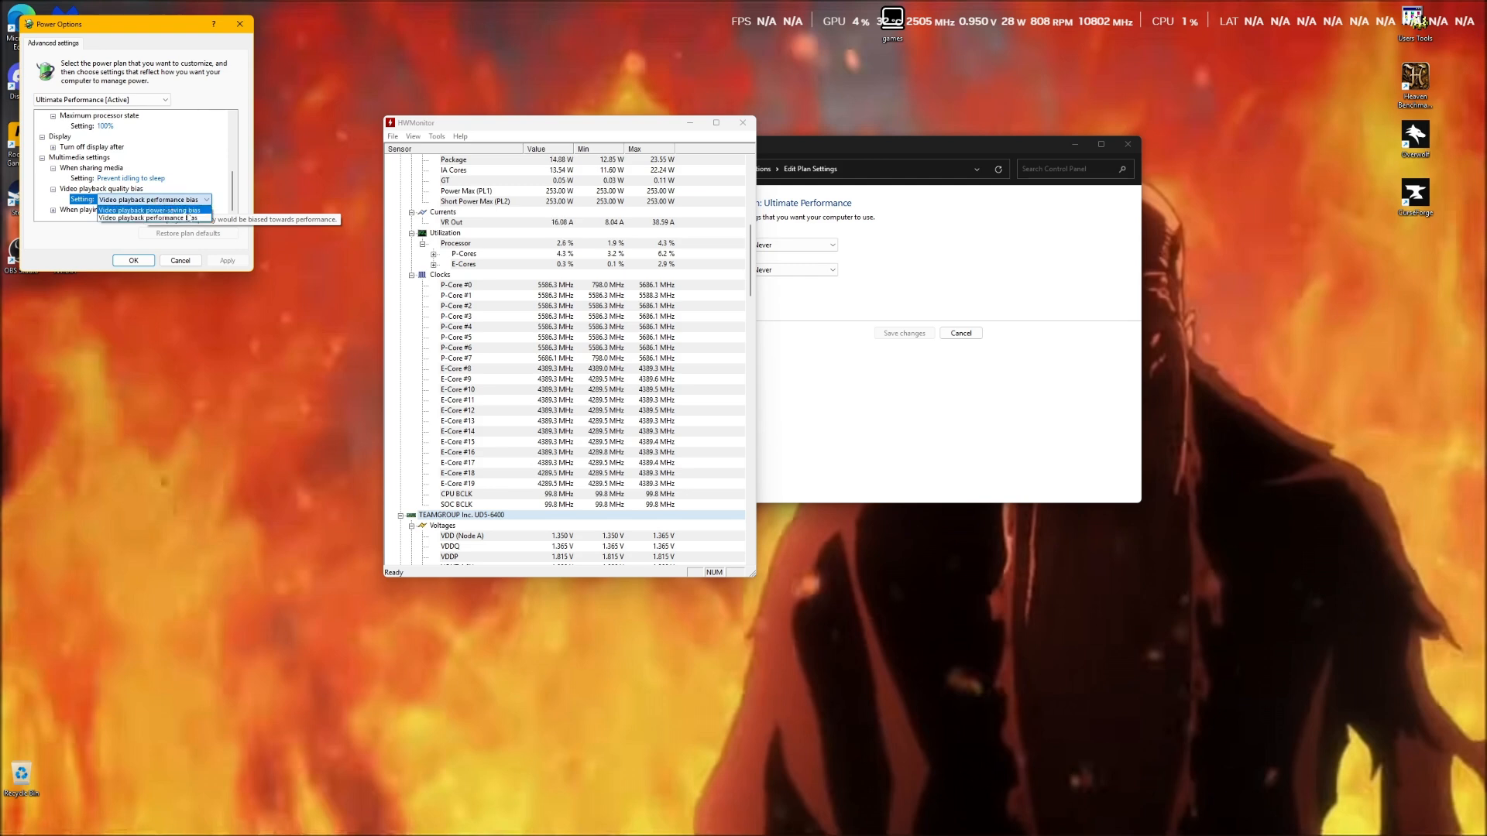
pyautogui.click(189, 217)
# Step: Expand When playing video, try Balanced, return it to Optimize video quality, and cancel the advanced power settings
pyautogui.click(53, 211)
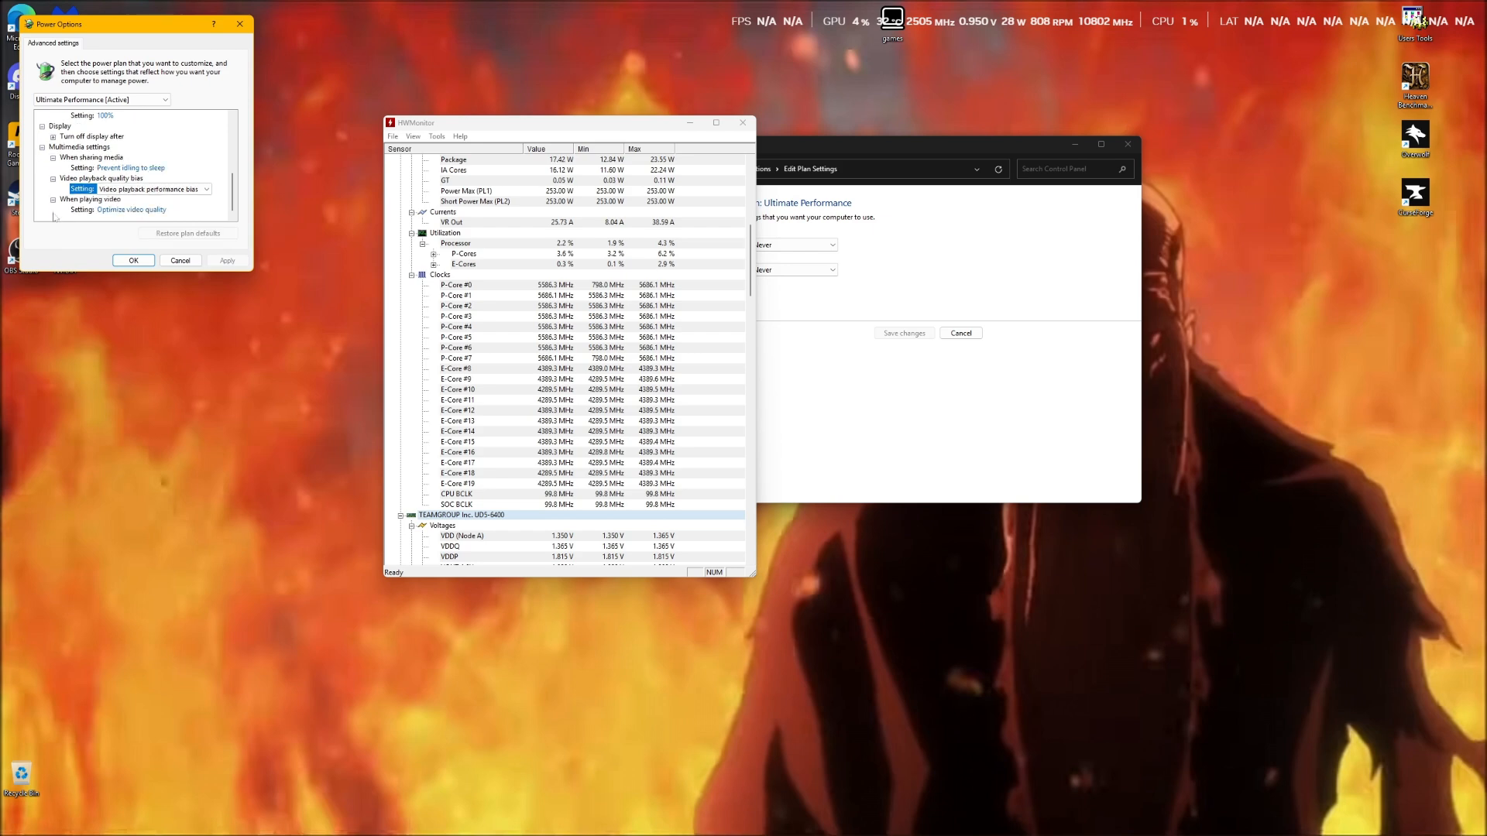
pyautogui.click(933, 322)
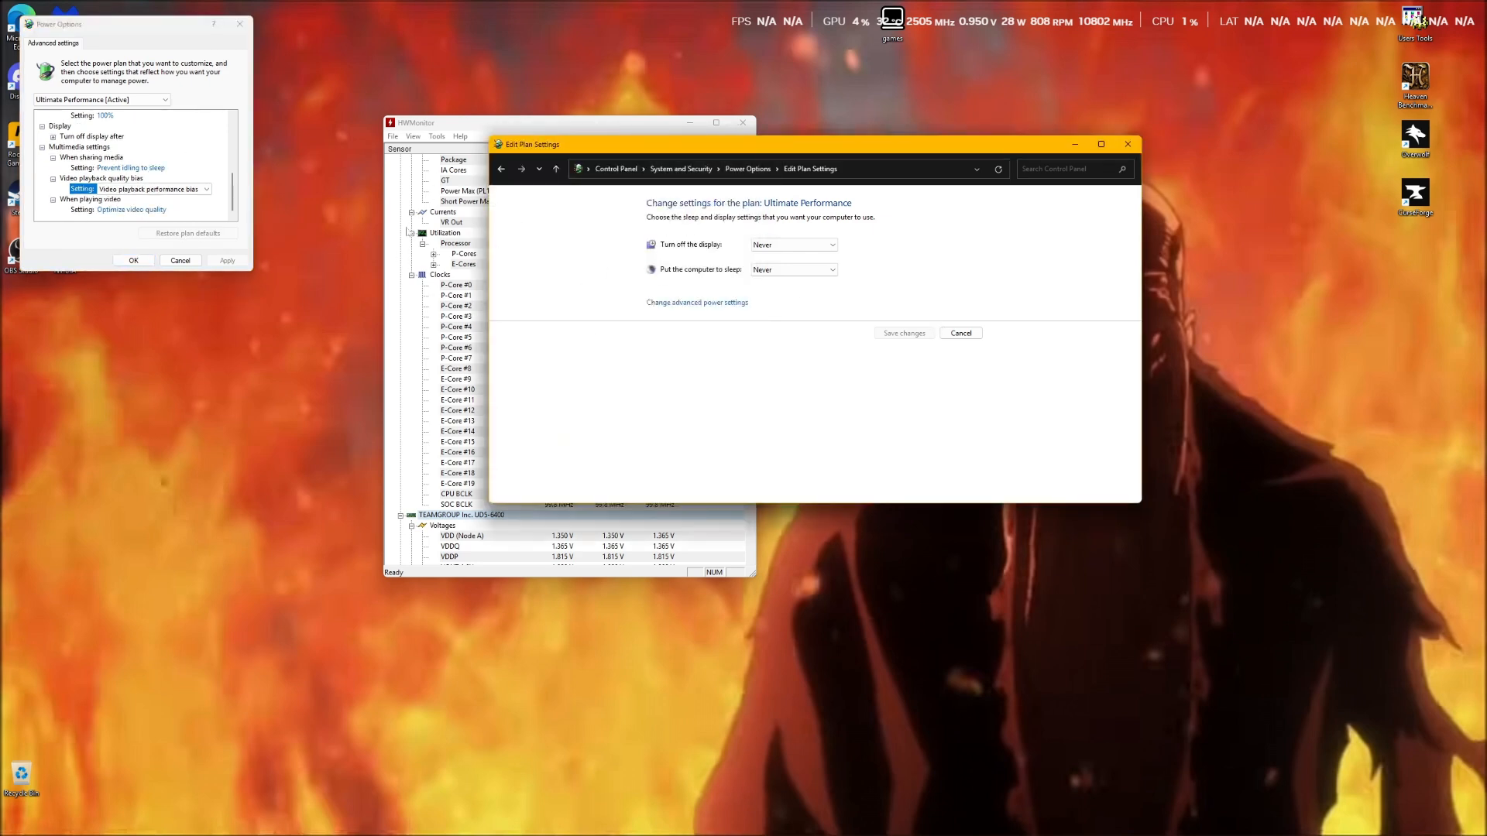
pyautogui.click(116, 210)
pyautogui.click(135, 210)
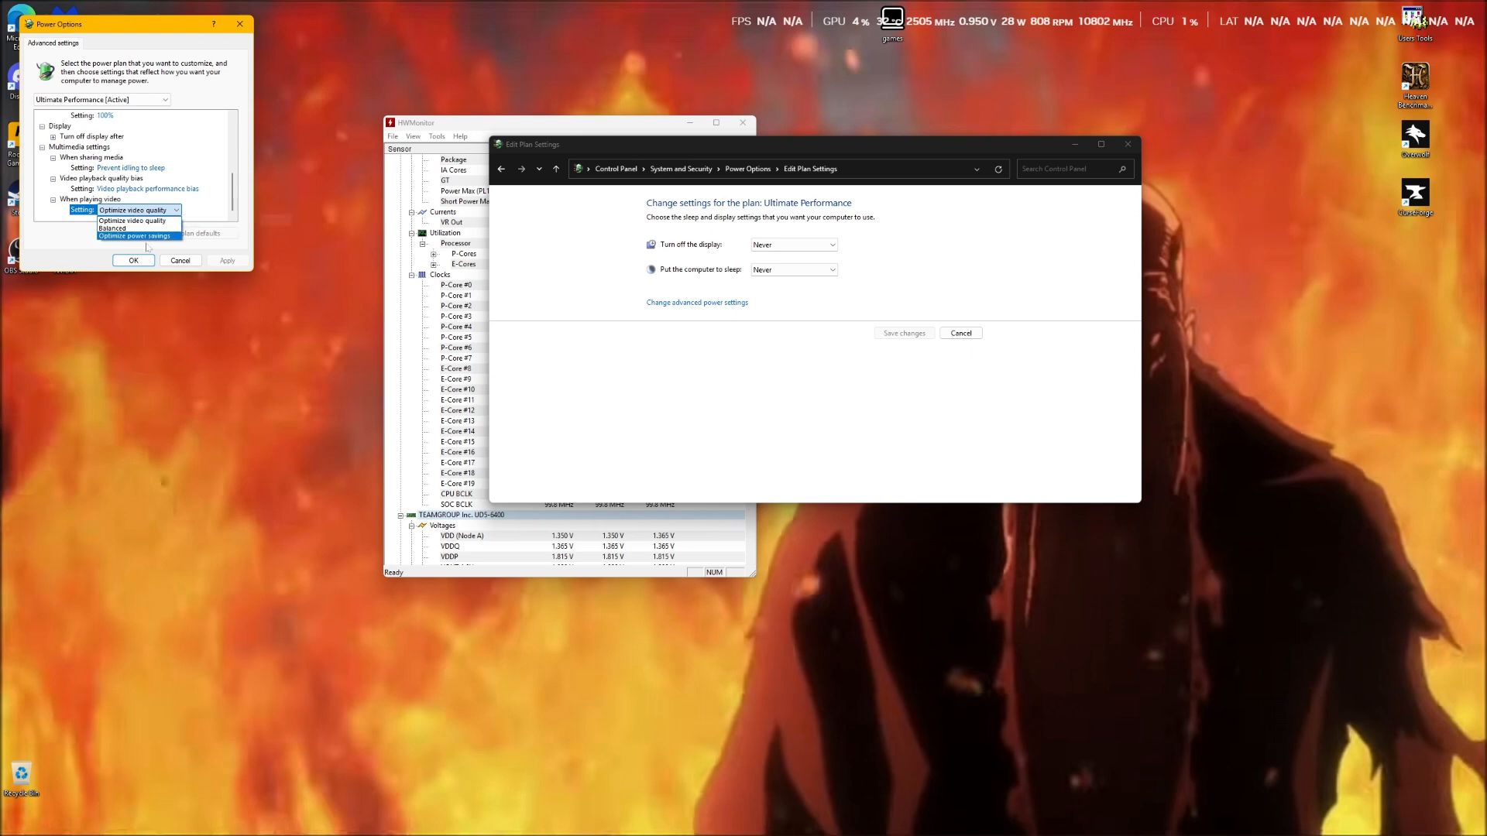
pyautogui.click(174, 227)
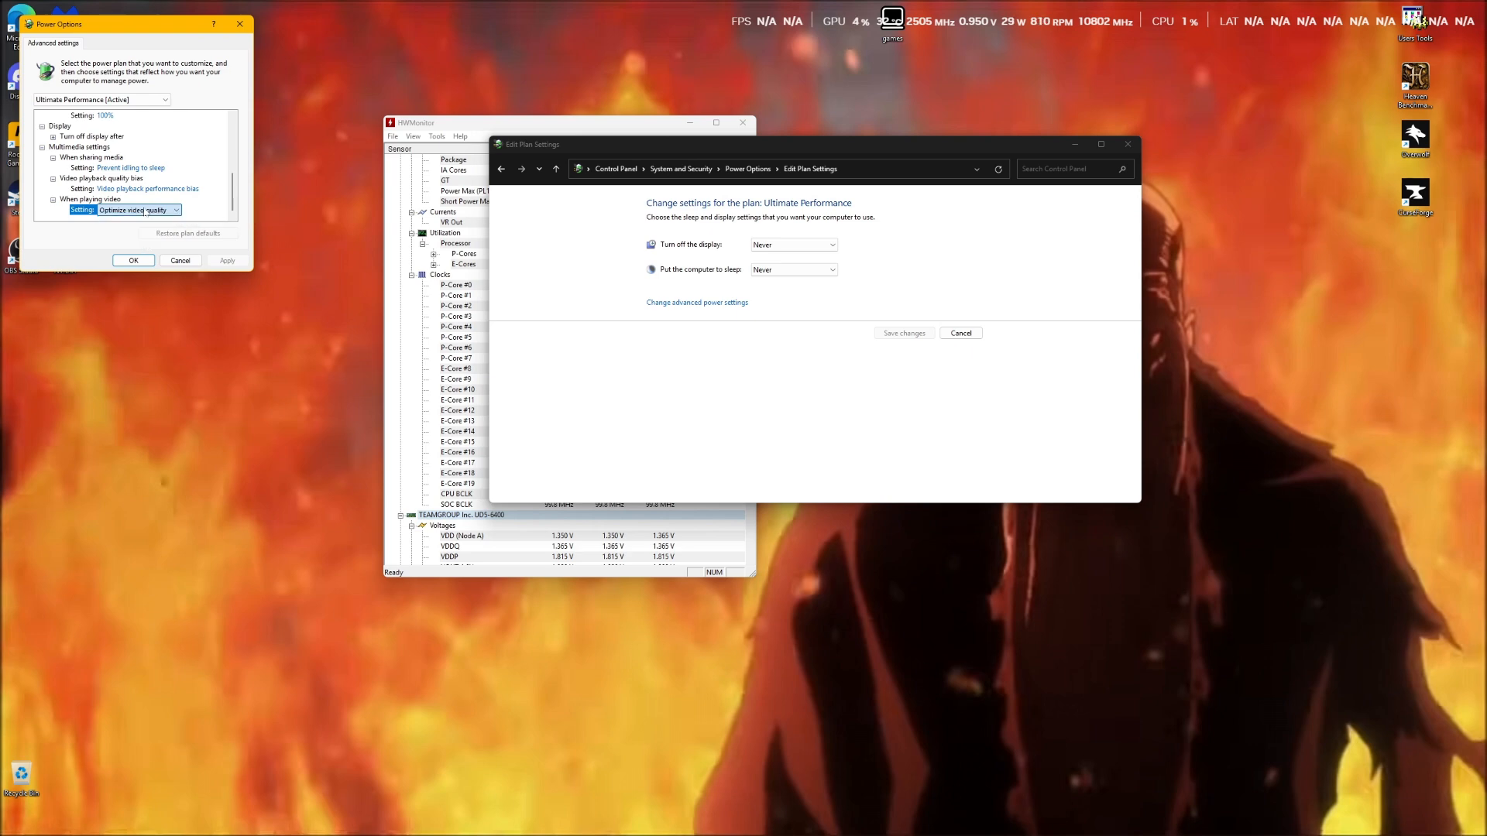
pyautogui.click(136, 211)
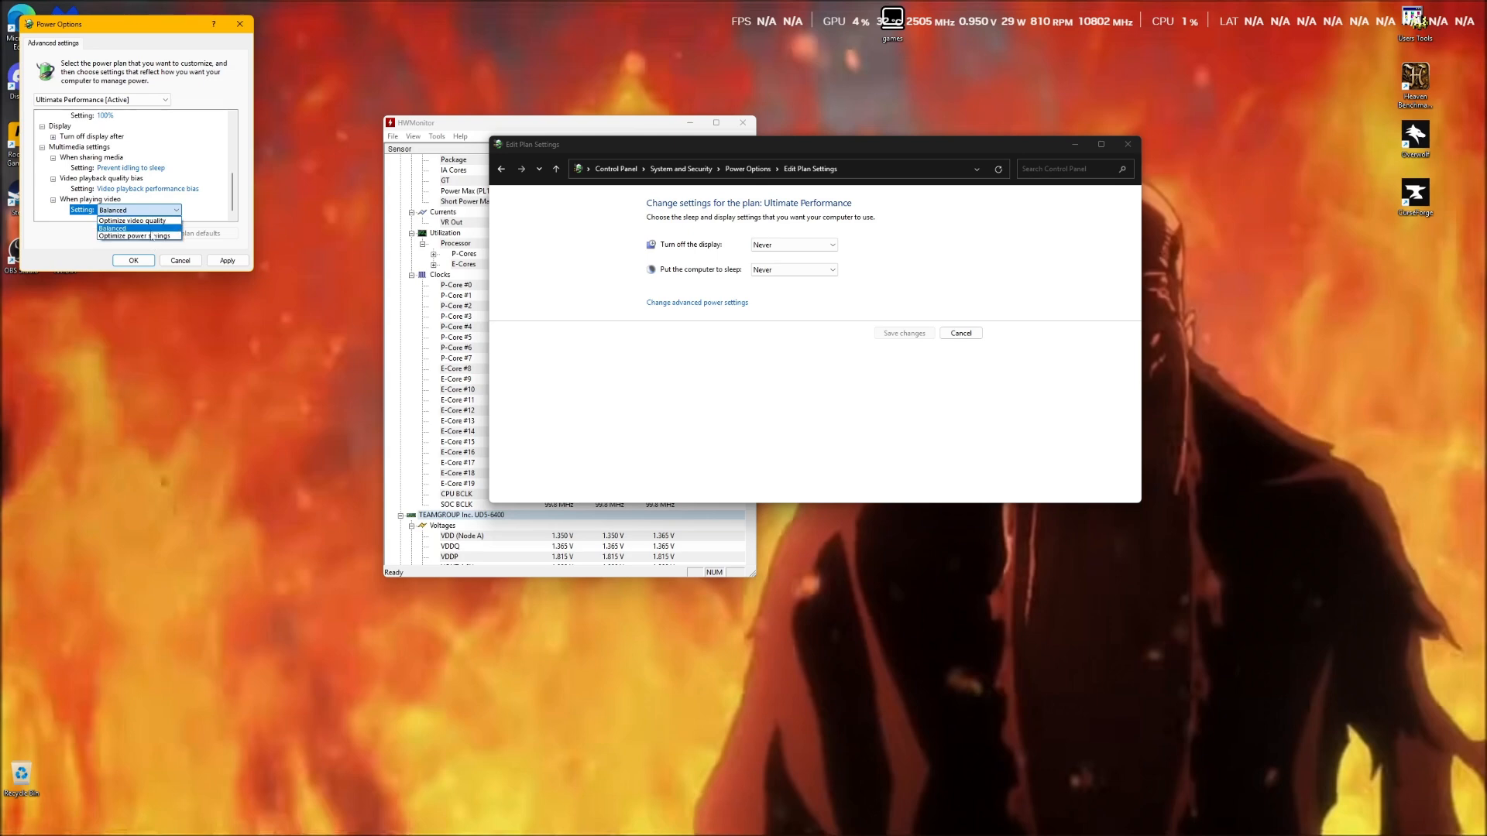
pyautogui.click(139, 222)
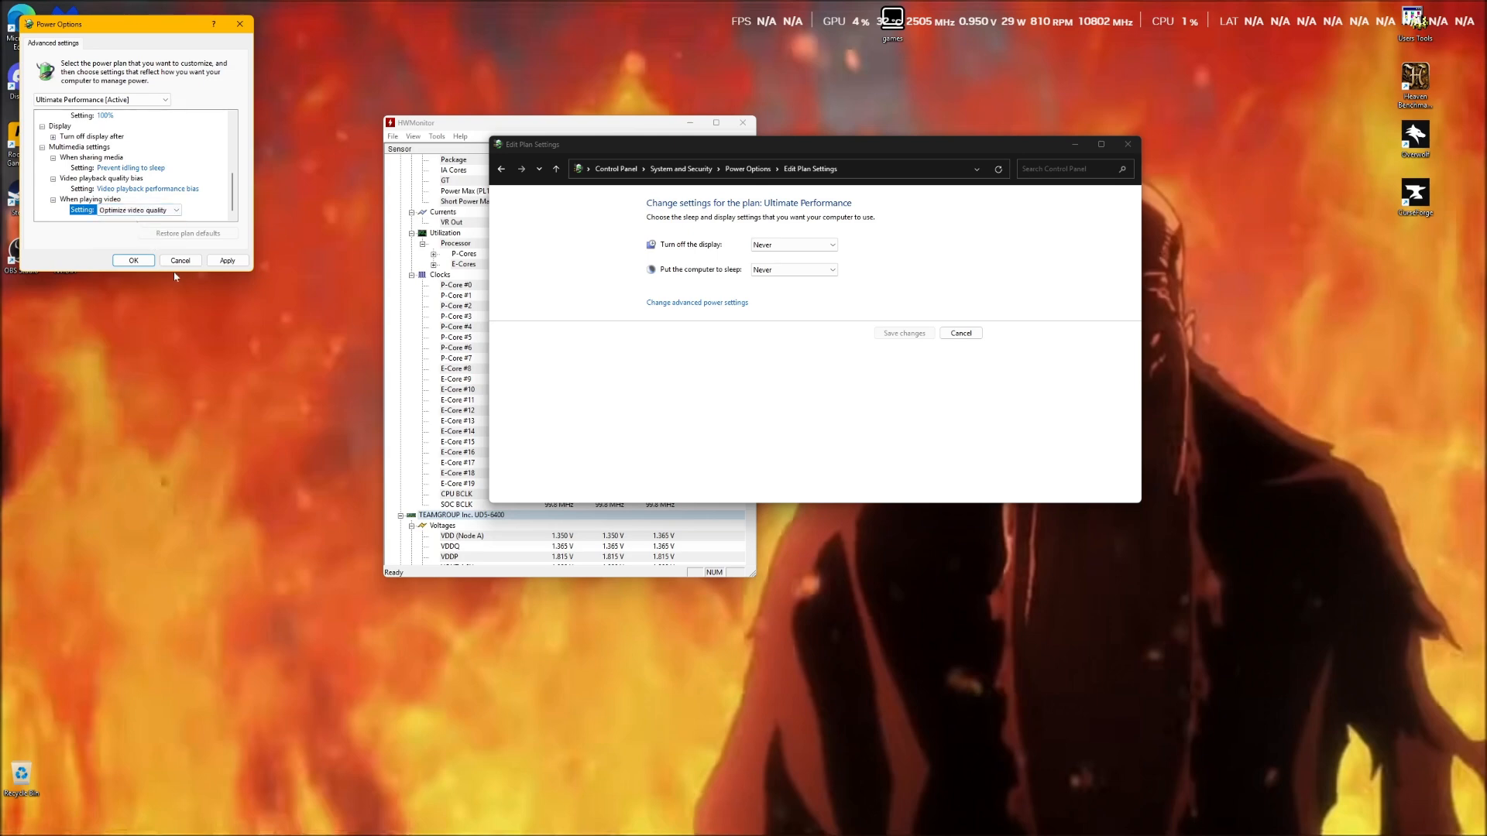
pyautogui.click(179, 264)
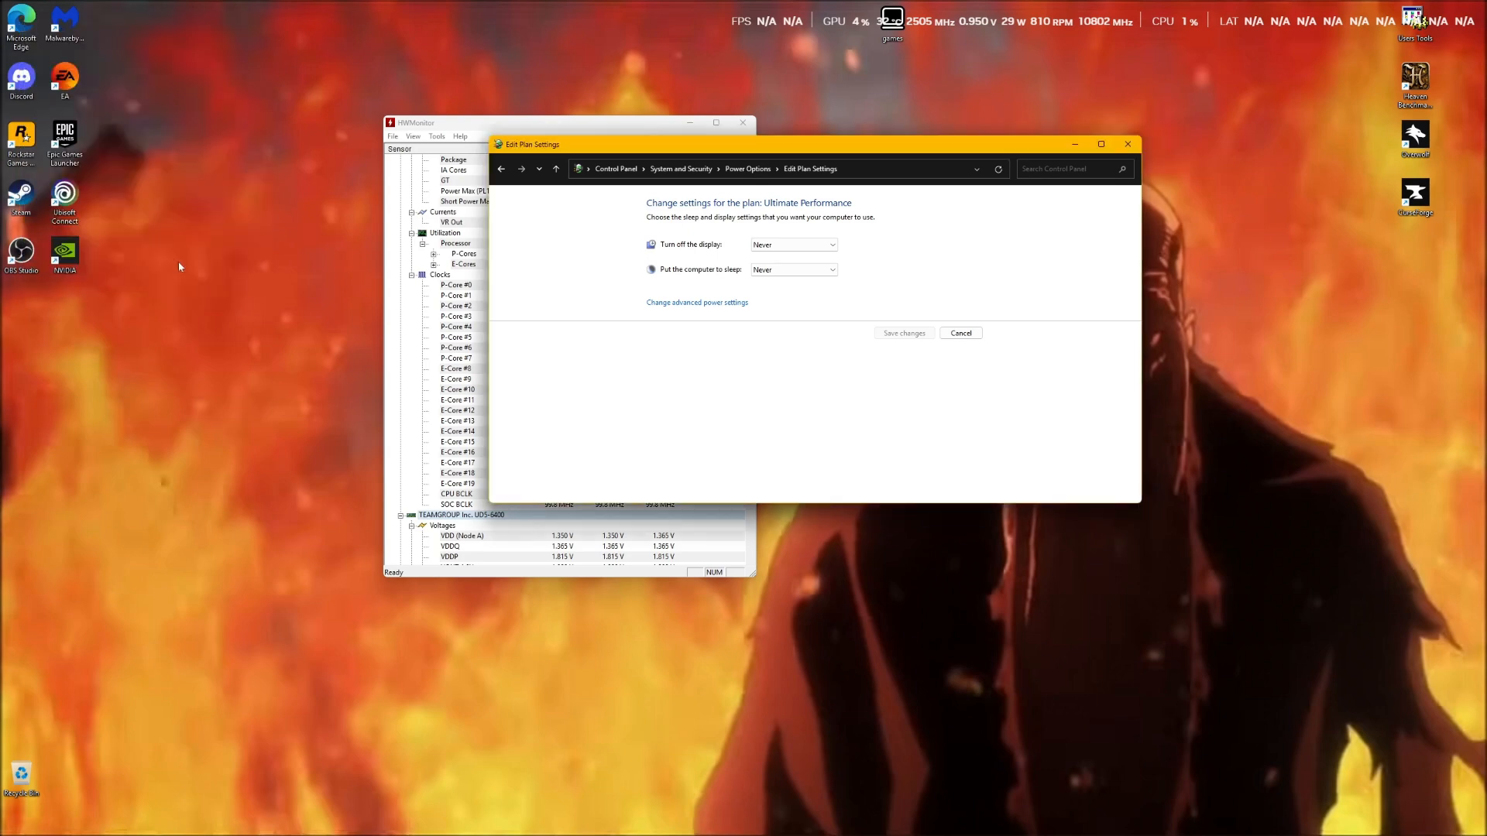
# Step: Reopen the advanced power settings and review the media sharing, video playback quality bias and video playing options under Multimedia settings
pyautogui.click(708, 303)
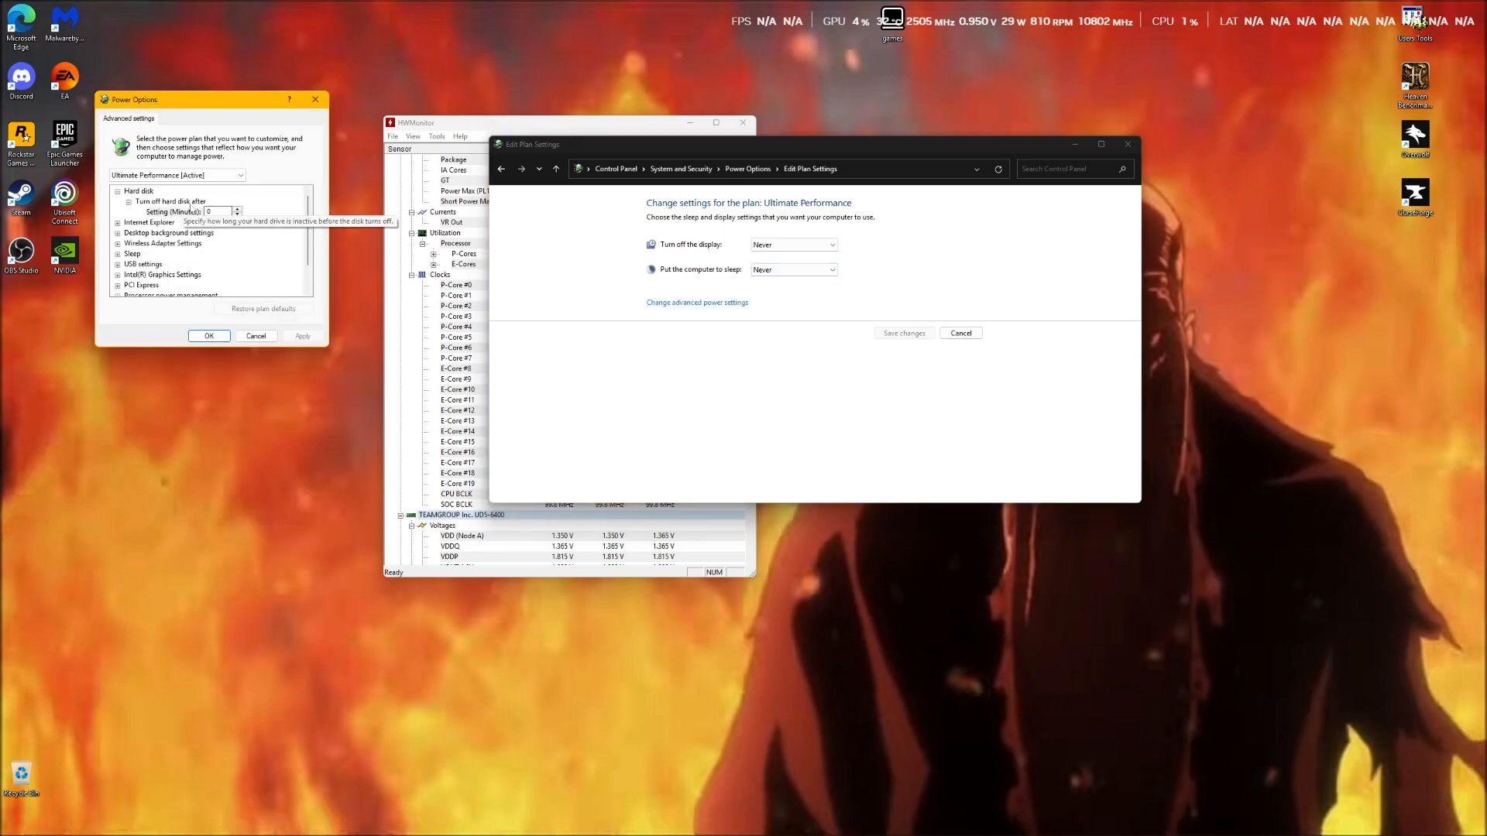
pyautogui.scroll(-1, 183, 206)
pyautogui.click(118, 285)
pyautogui.click(129, 275)
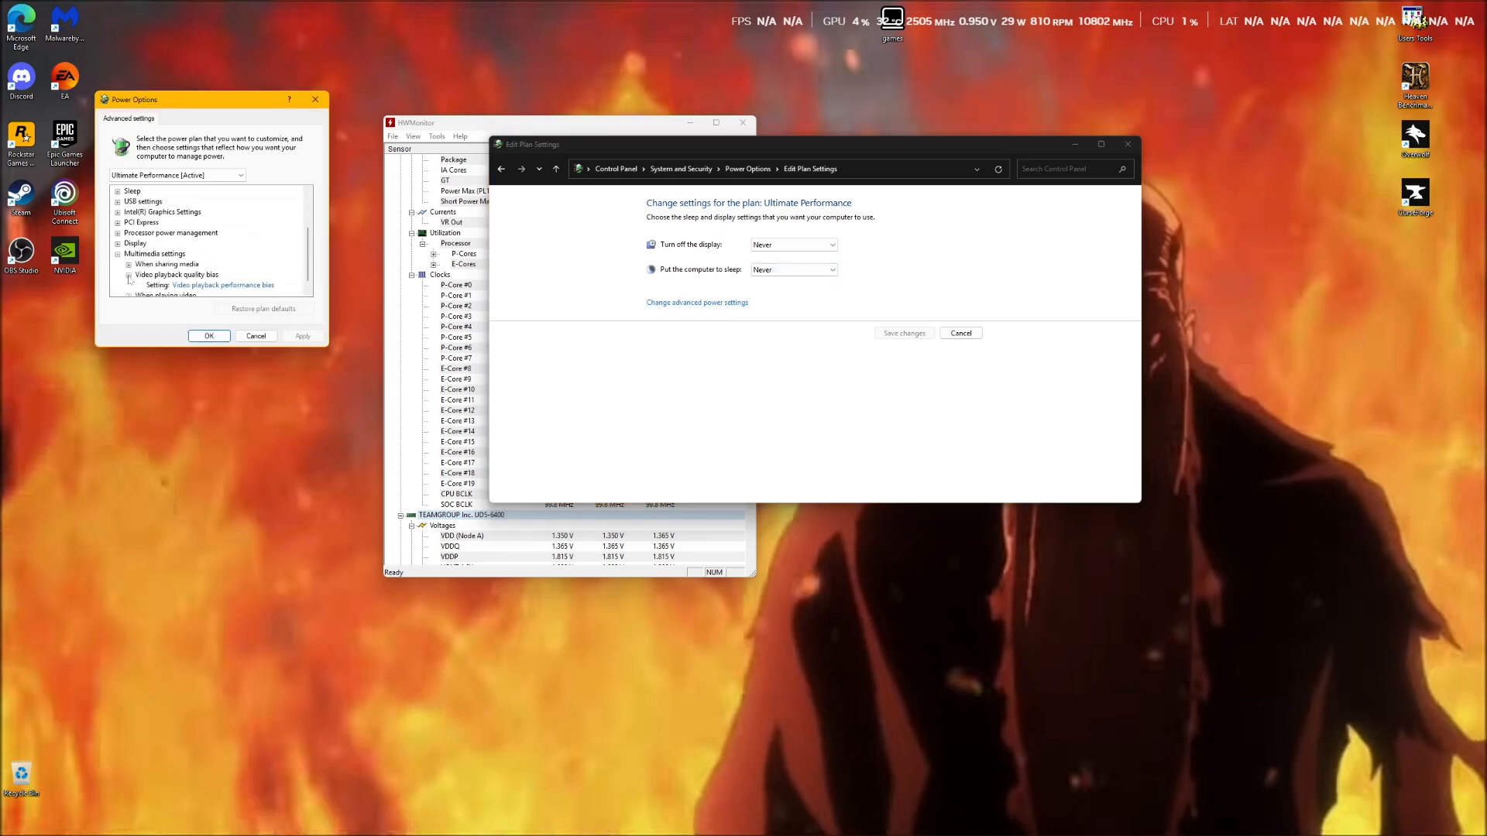
pyautogui.click(129, 295)
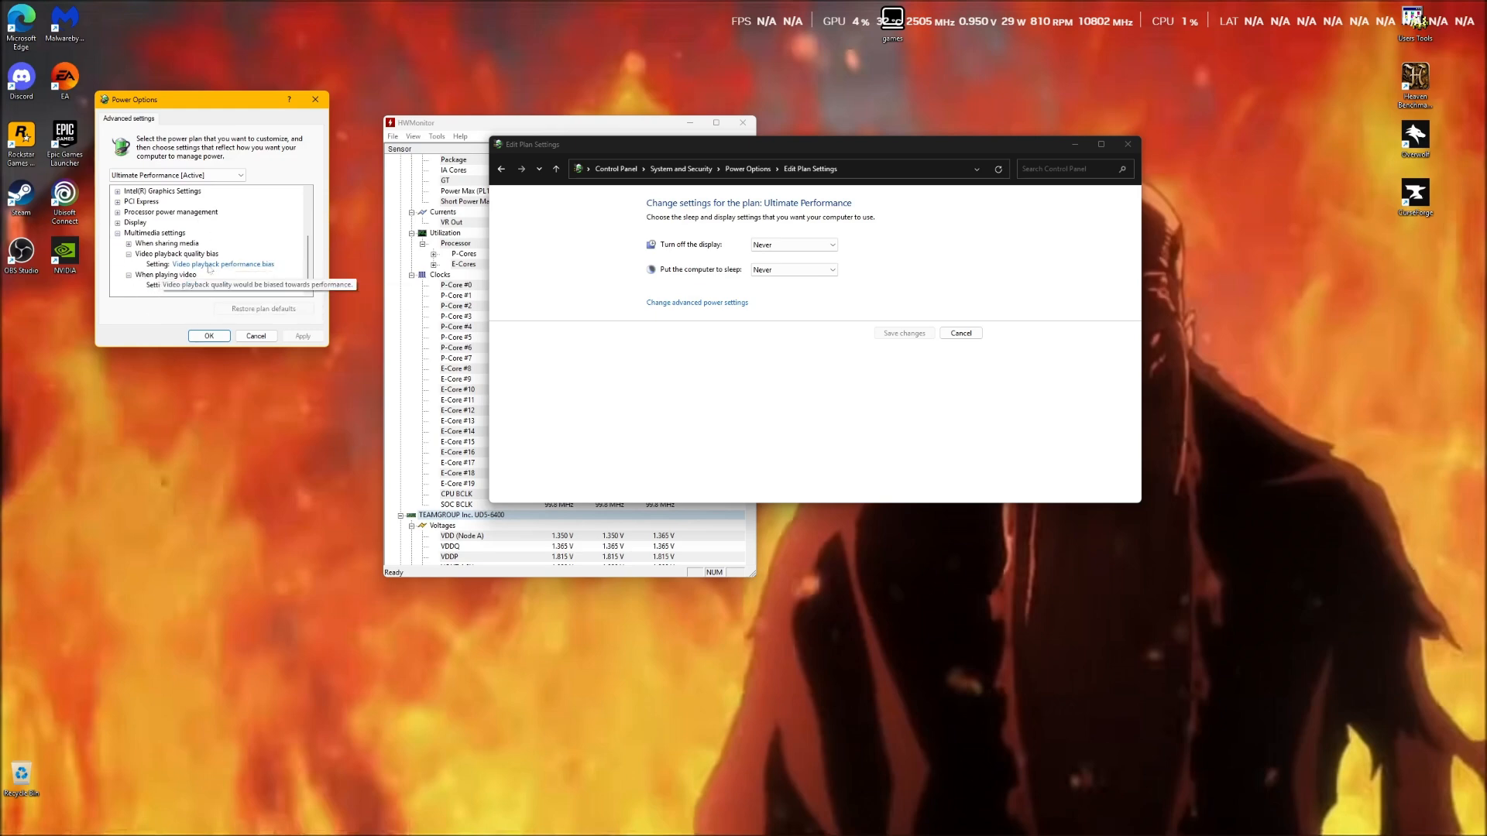
pyautogui.click(129, 244)
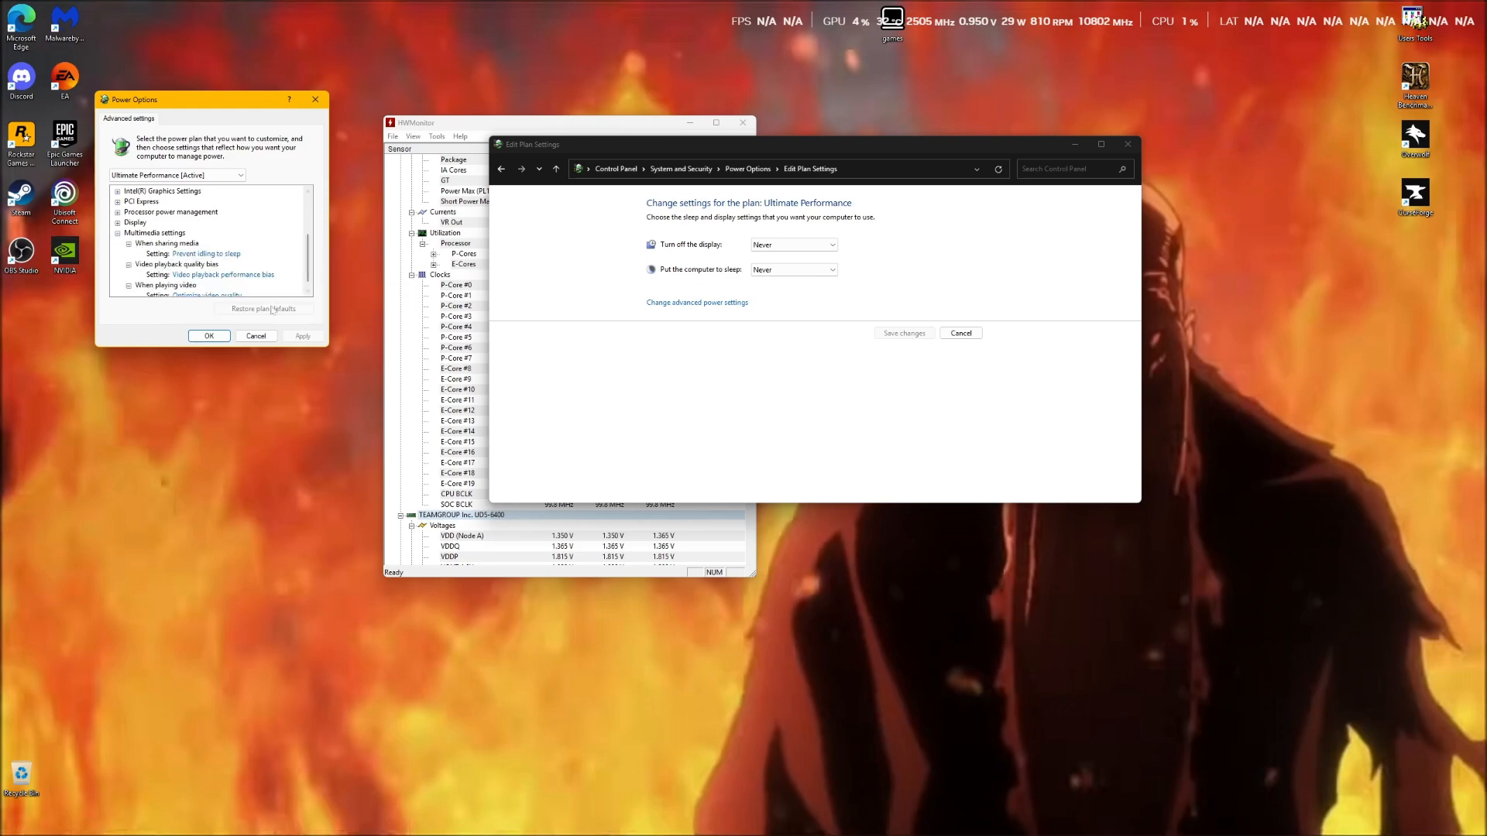
# Step: Check the Minimum processor state under Processor power management, and collapse that setting and Multimedia settings
pyautogui.scroll(1, 123, 288)
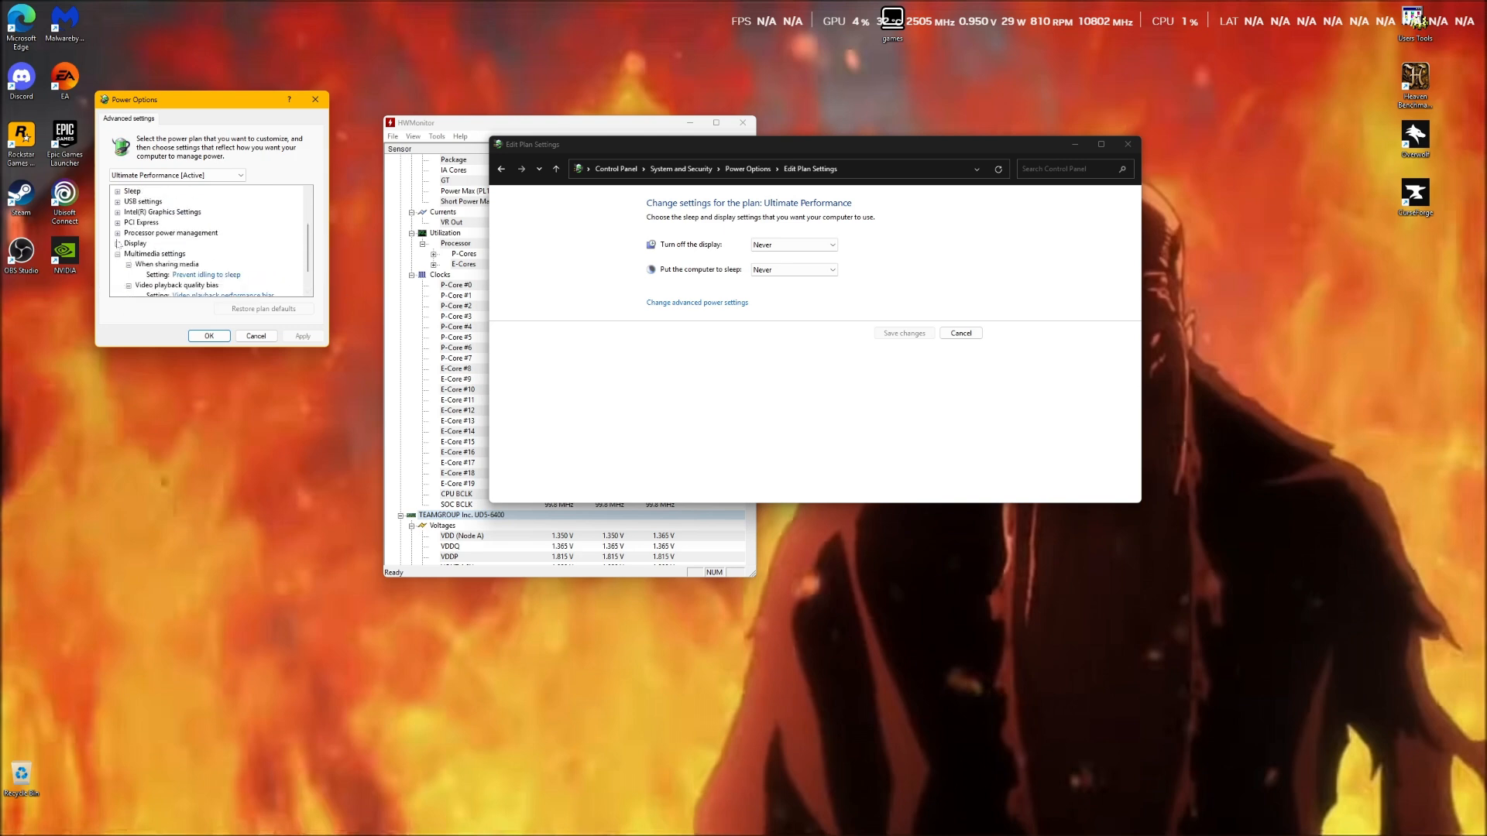
pyautogui.click(117, 233)
pyautogui.click(129, 243)
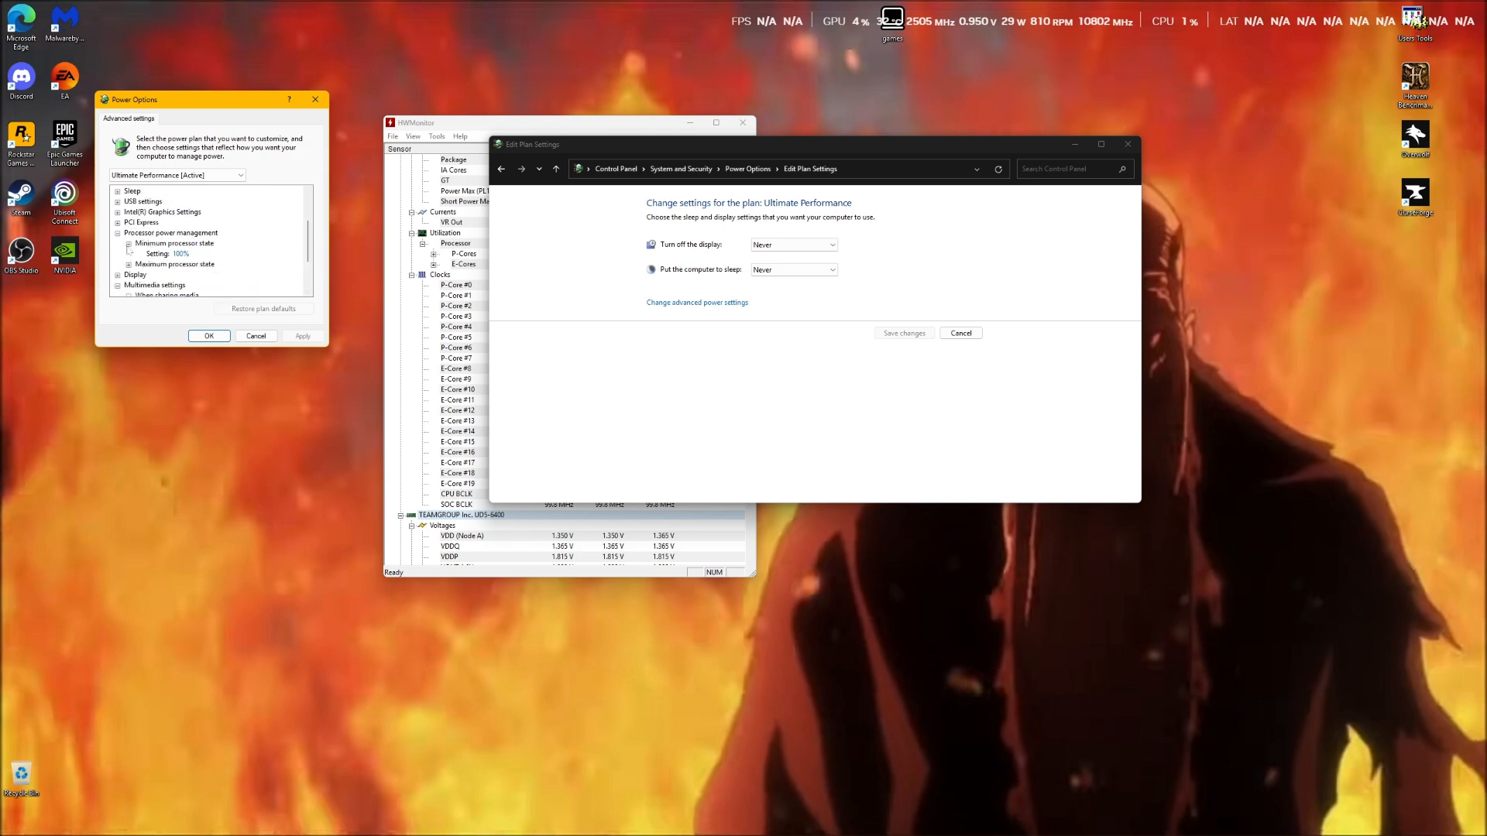
pyautogui.click(128, 244)
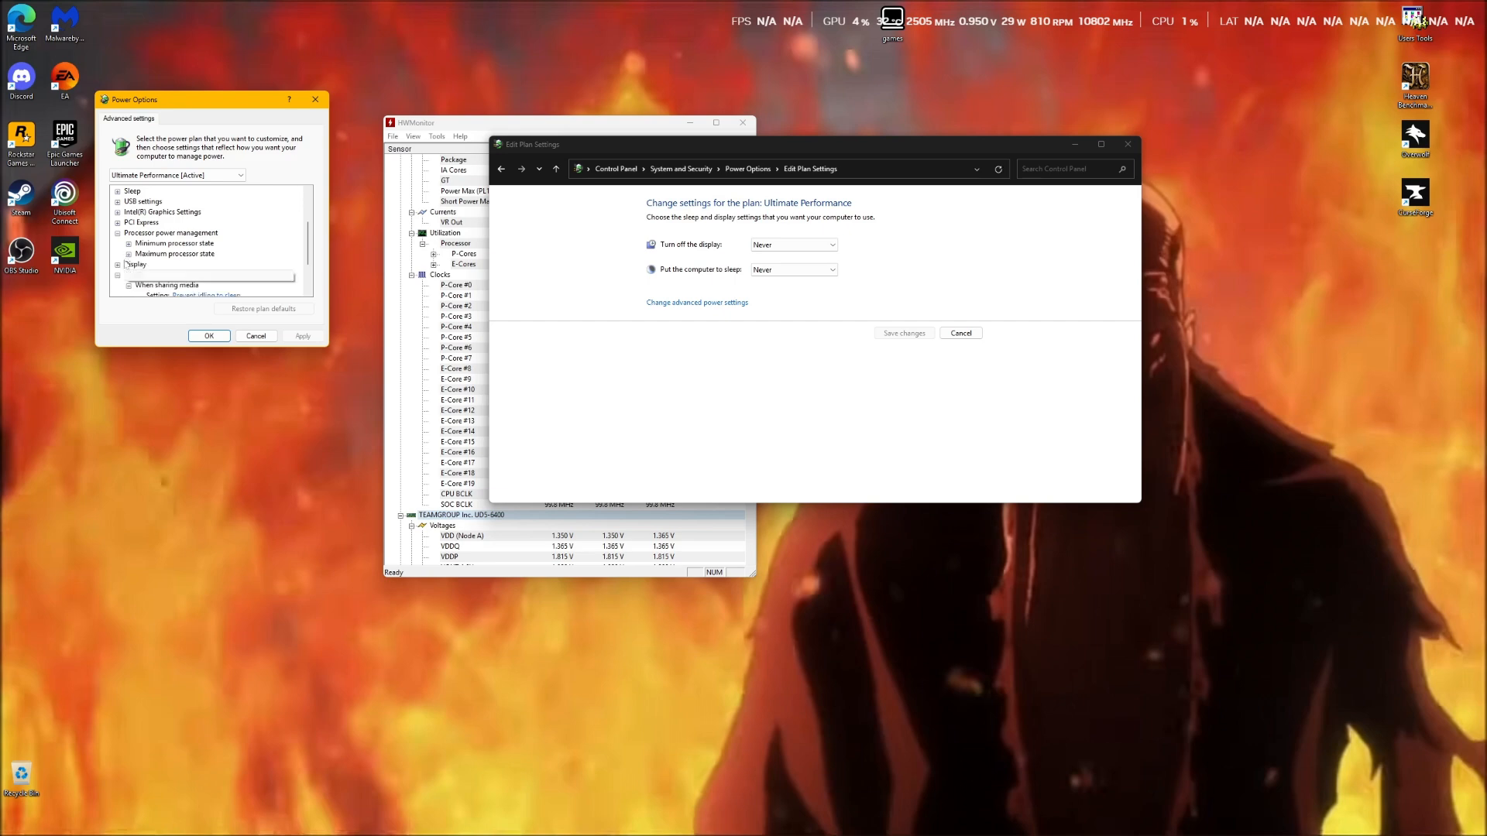
pyautogui.click(116, 274)
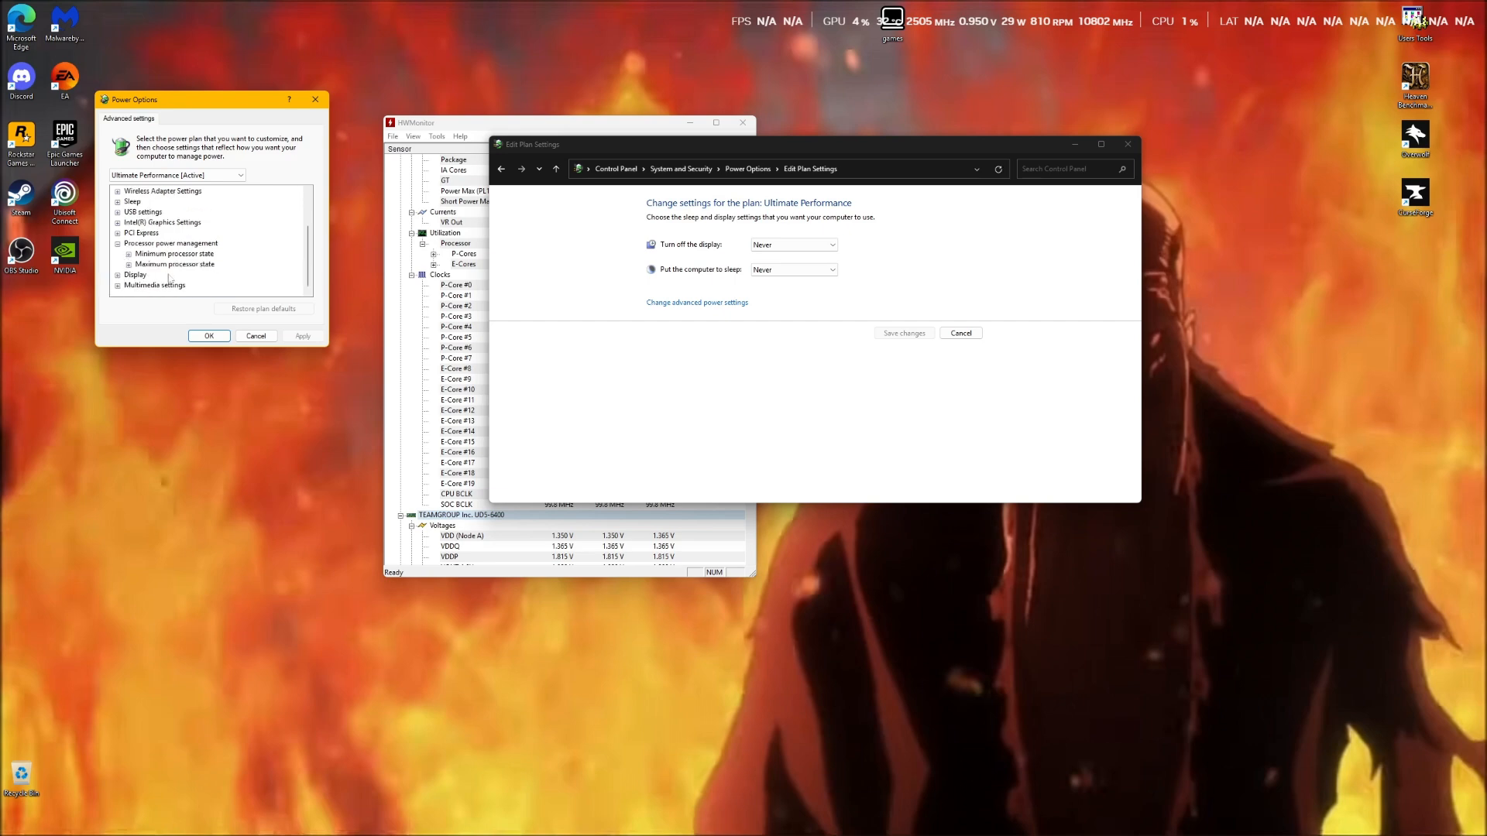
# Step: Try setting Turn off hard disk after to 45 minutes and cancel the advanced power settings
pyautogui.scroll(2, 169, 278)
pyautogui.click(185, 212)
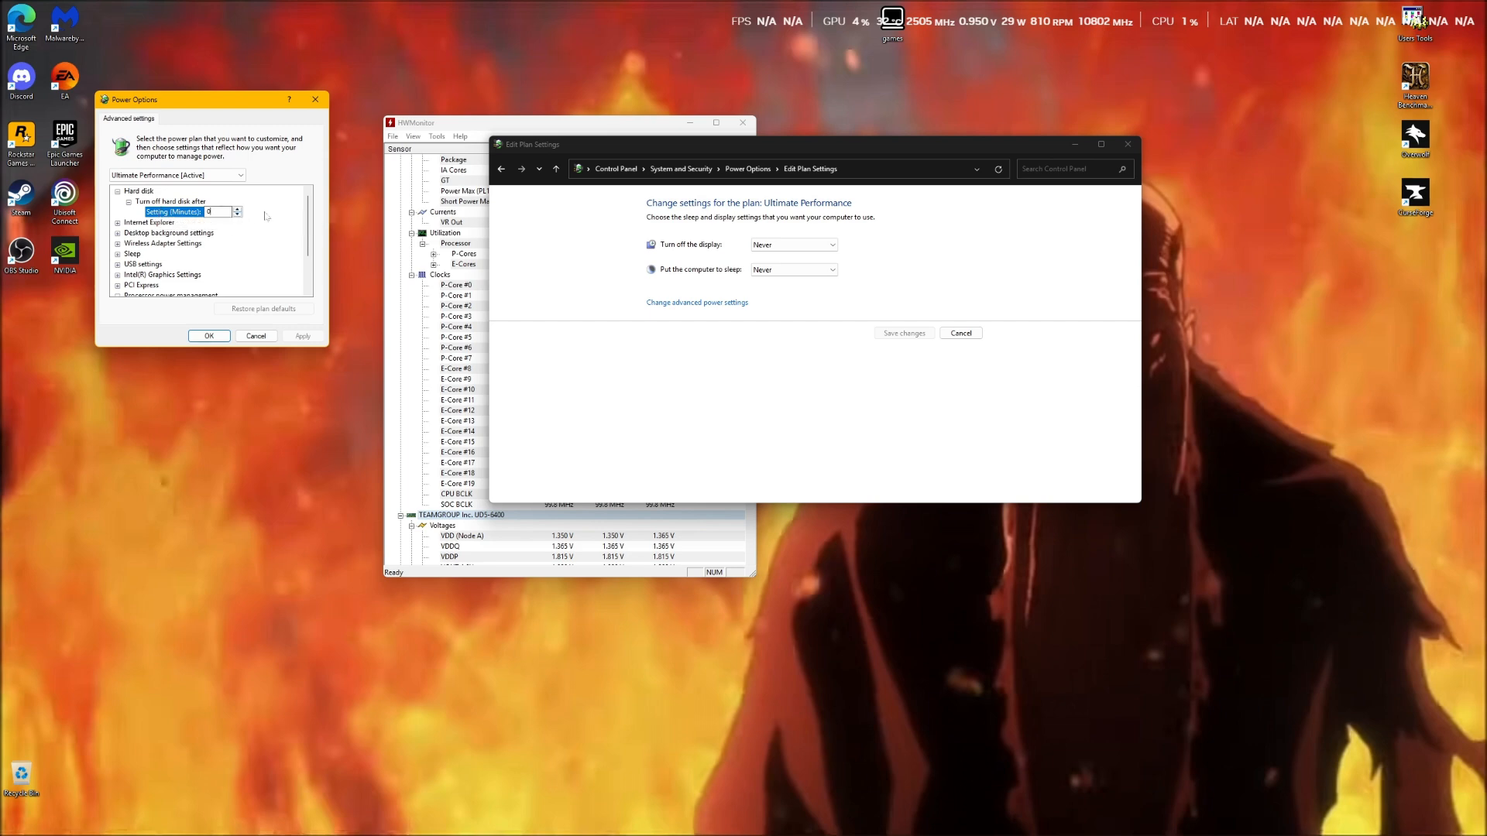
pyautogui.press('BackSpace')
pyautogui.write('45')
pyautogui.click(262, 338)
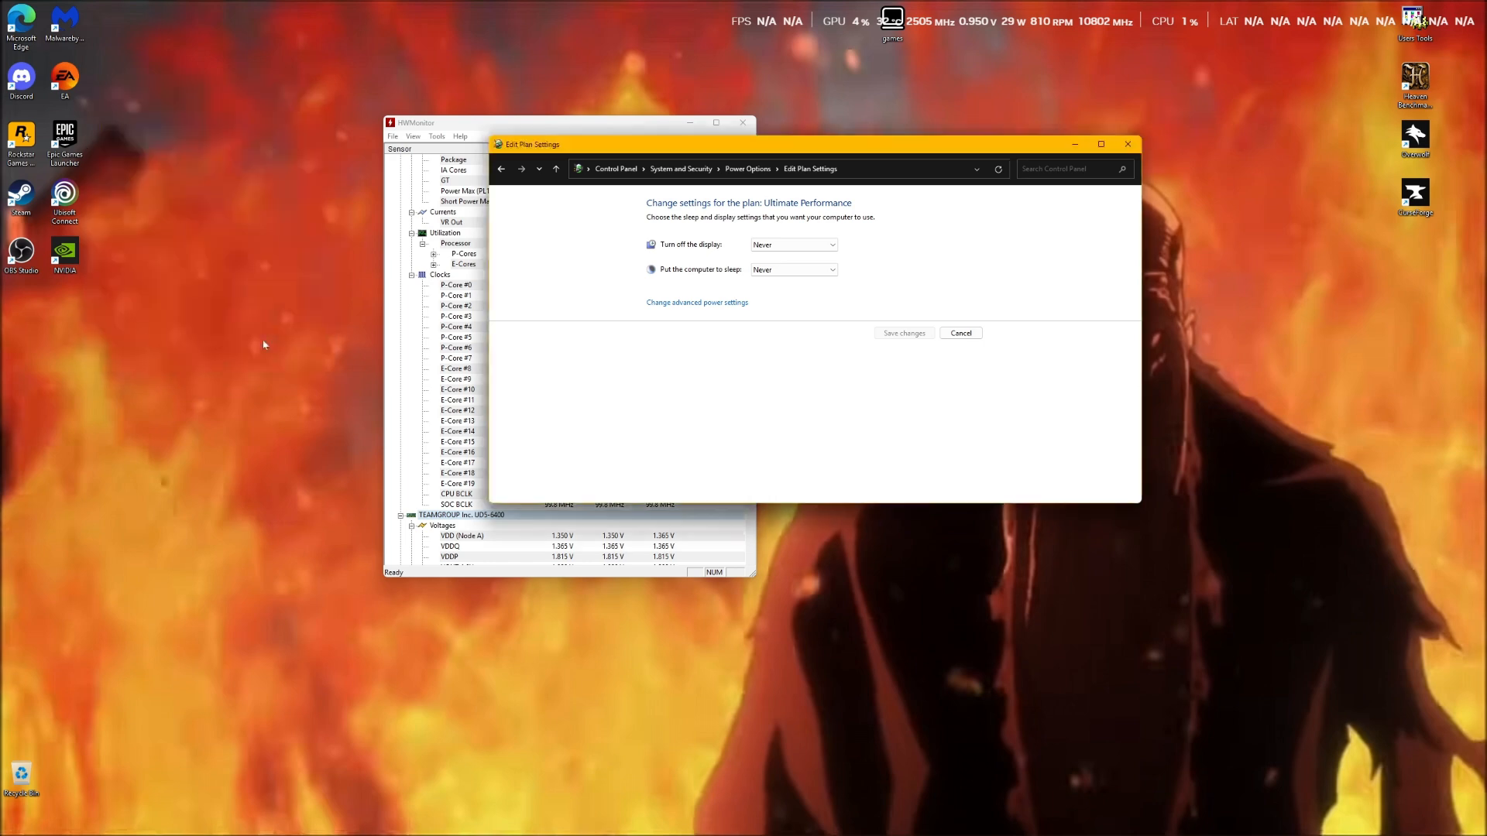
# Step: Set Turn off hard disk after to 0 minutes in the reopened advanced power settings and close HWMonitor
pyautogui.click(713, 303)
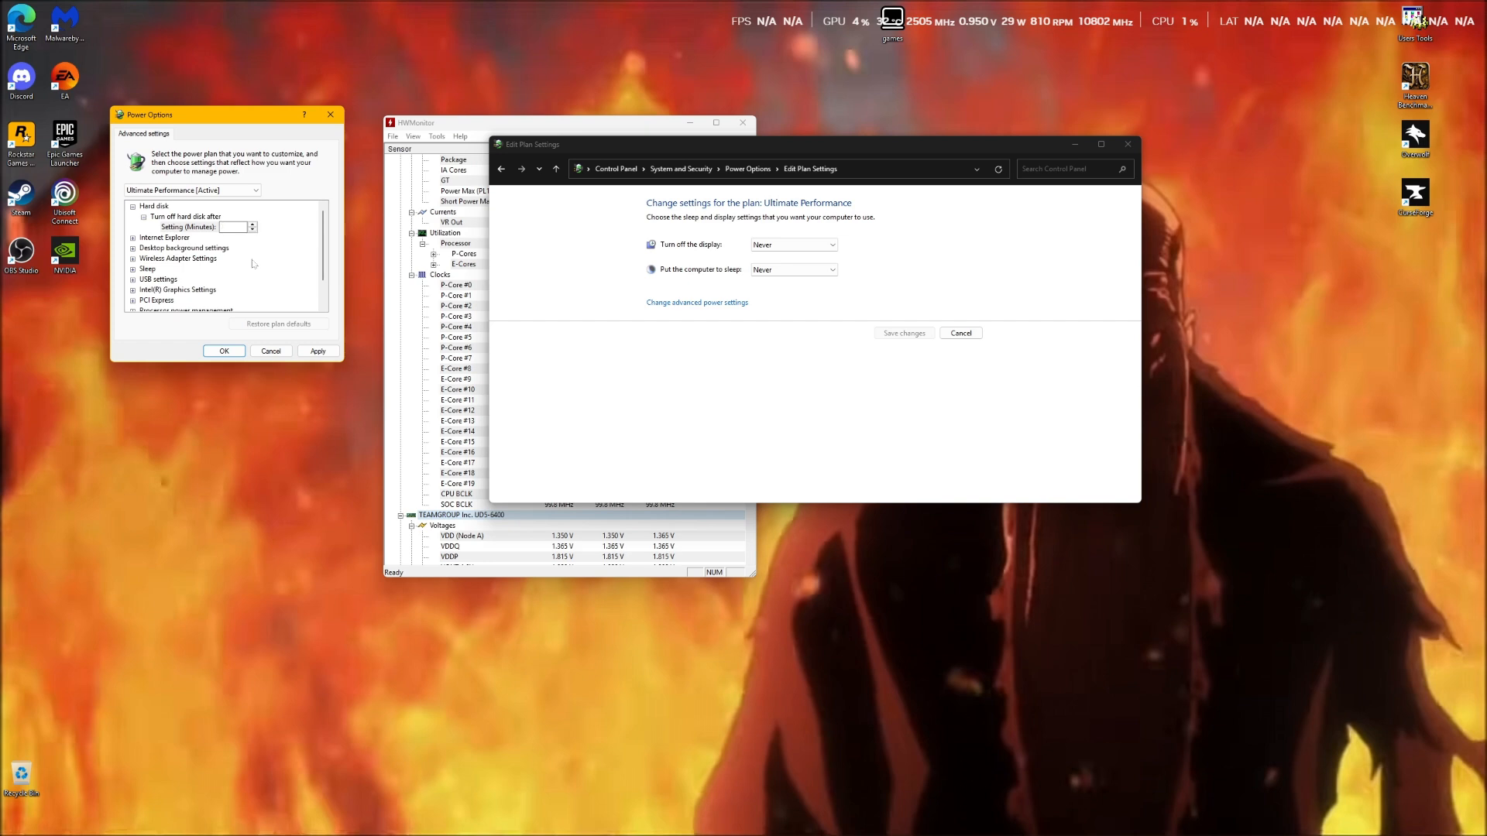
pyautogui.write('0')
pyautogui.click(626, 574)
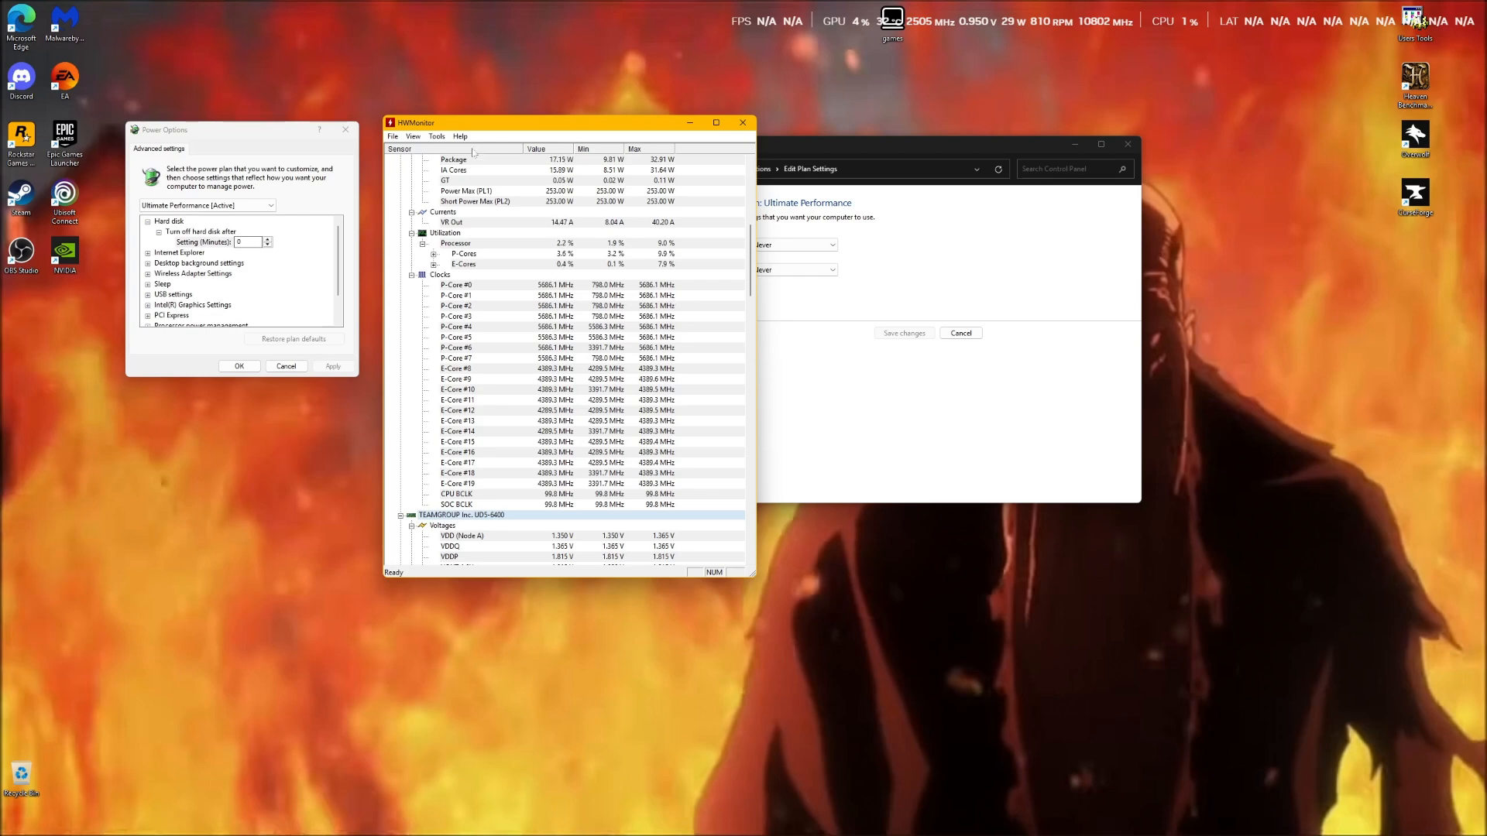
pyautogui.click(742, 123)
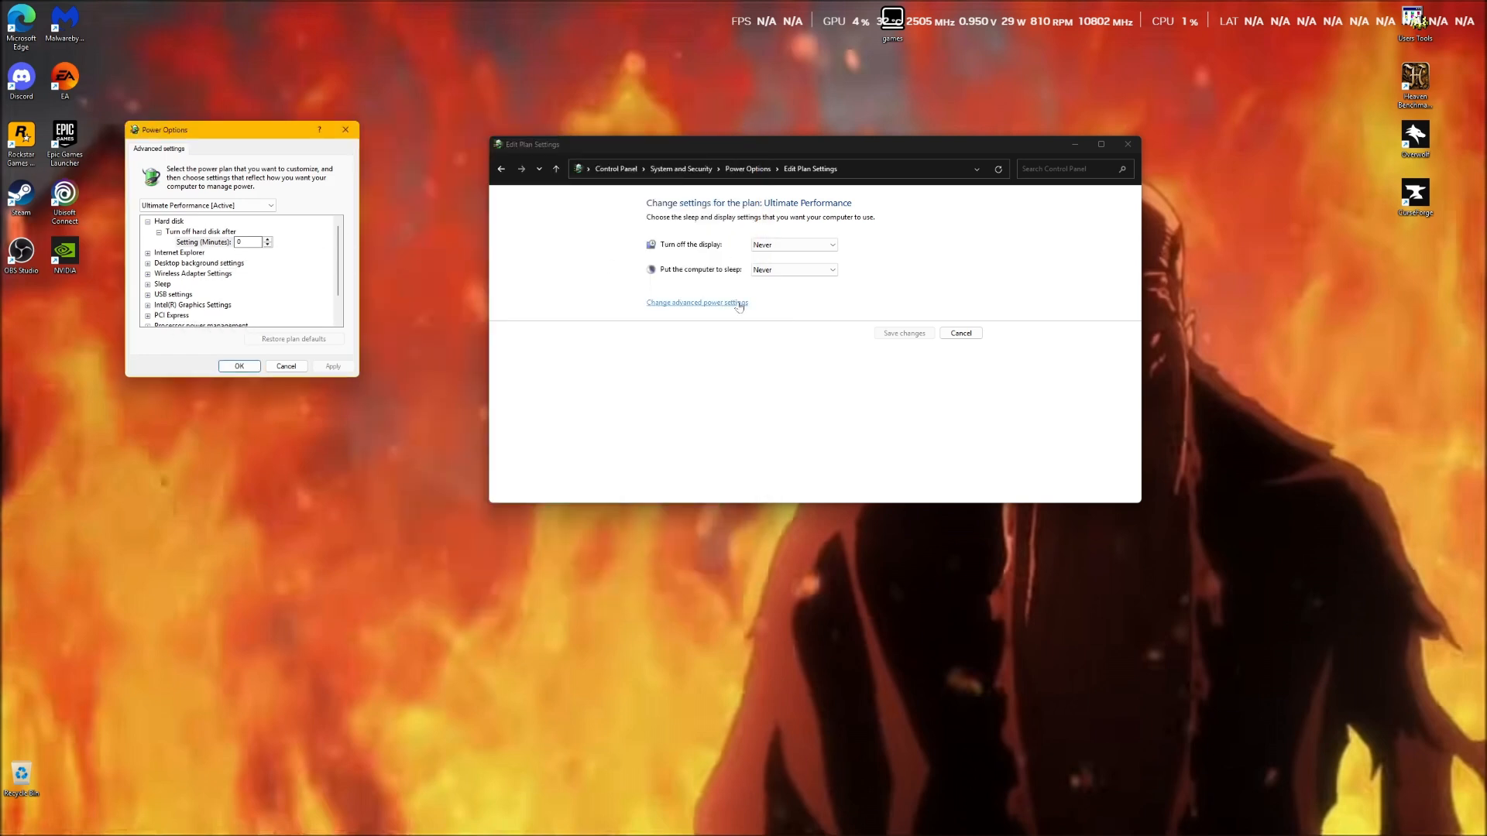
# Step: Look at the Turn off display after option under Display once more and collapse the Display group
pyautogui.scroll(-1, 186, 310)
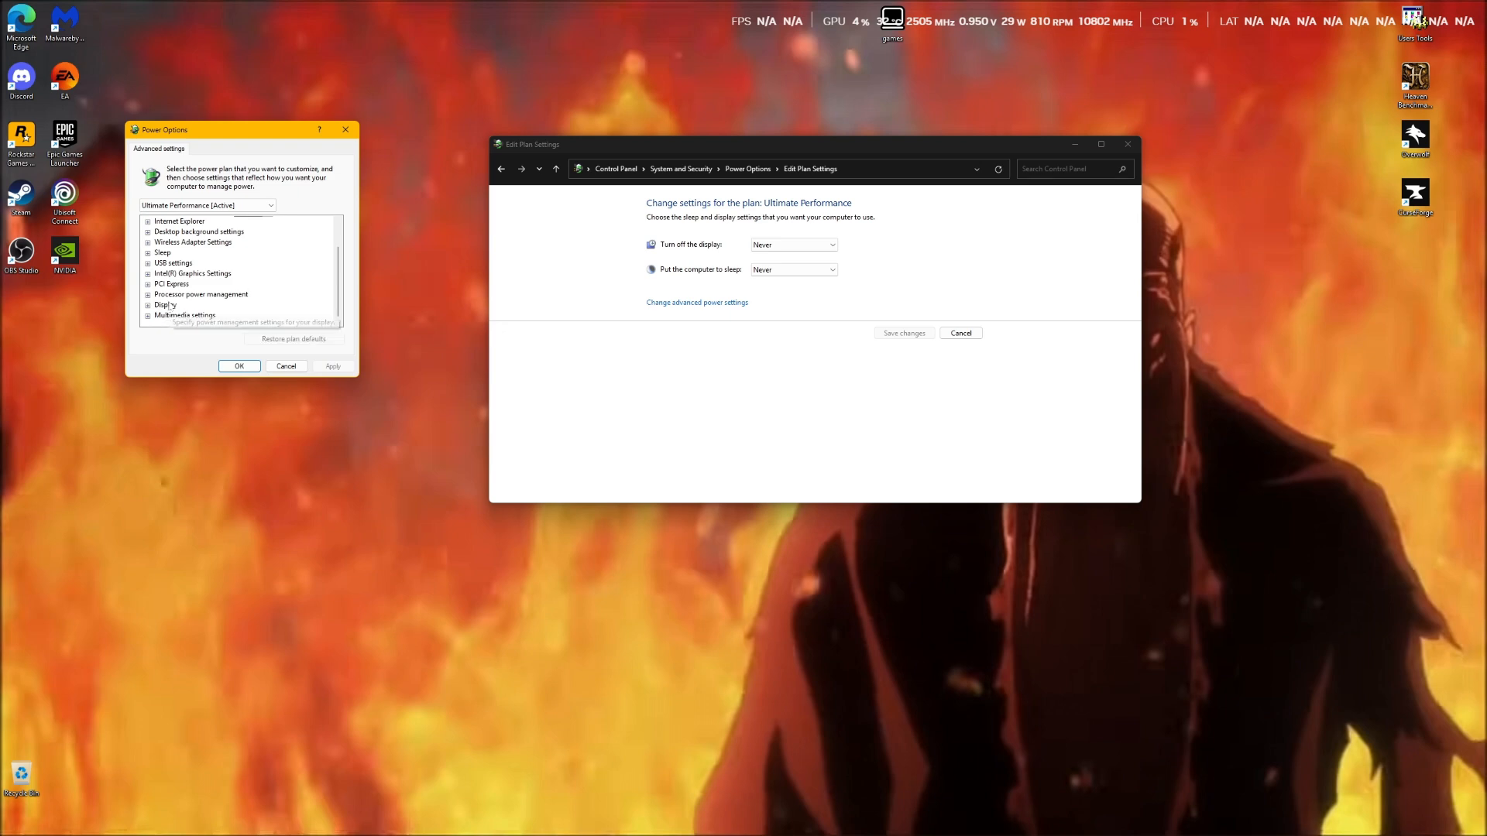
pyautogui.click(148, 306)
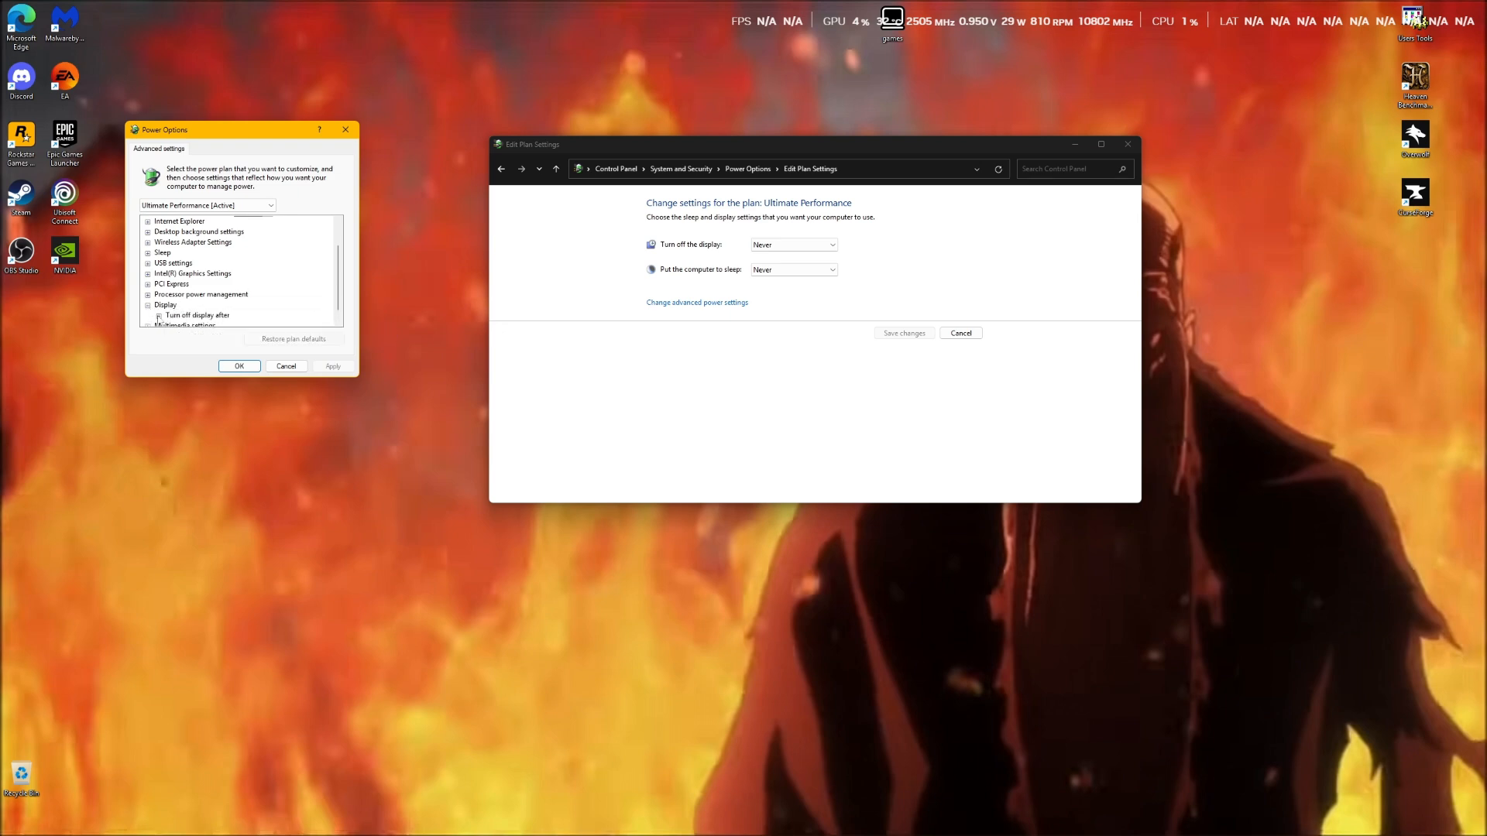
pyautogui.click(159, 315)
pyautogui.click(159, 306)
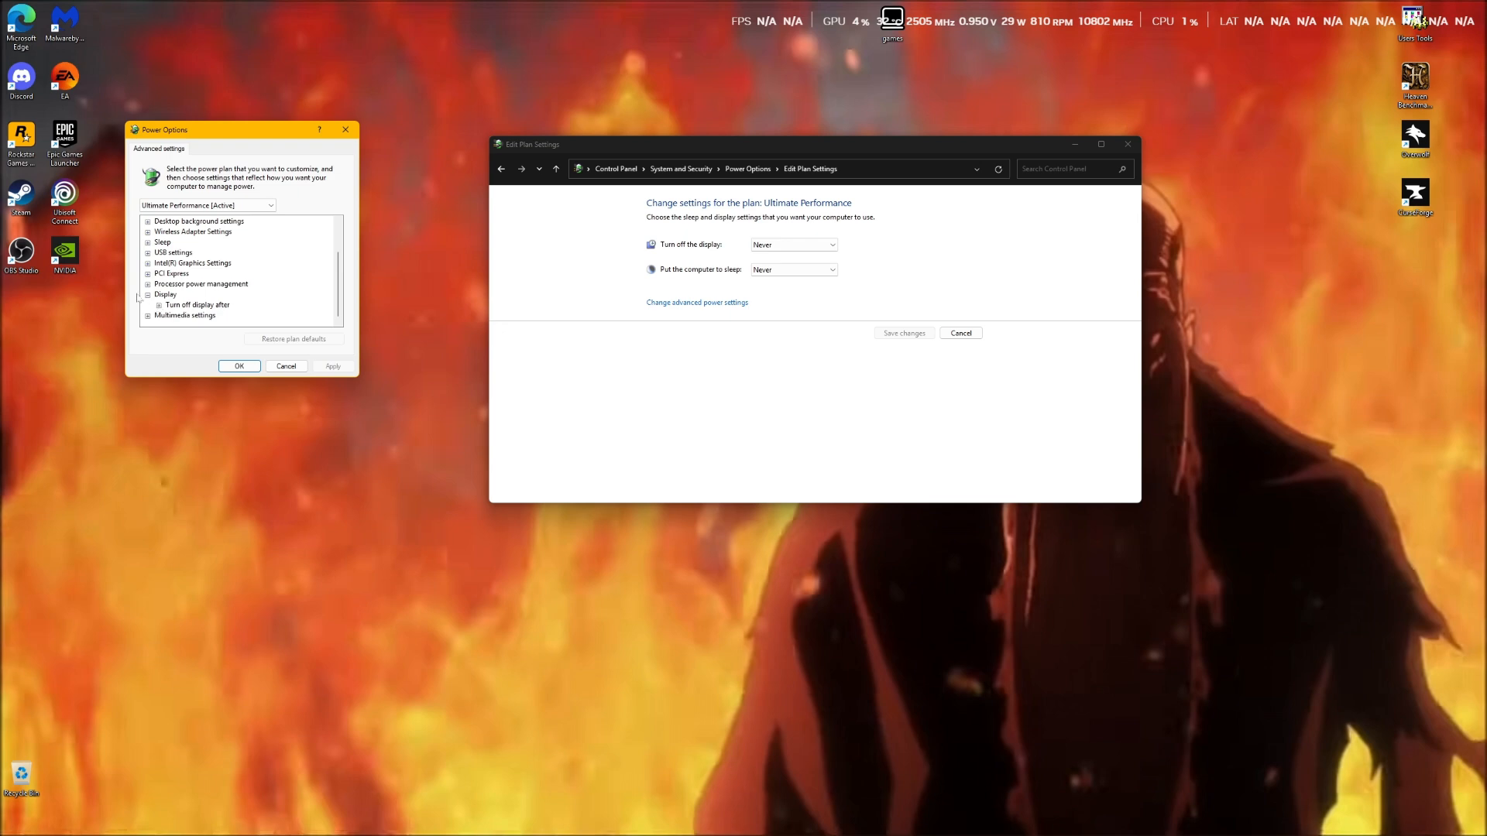
pyautogui.click(148, 295)
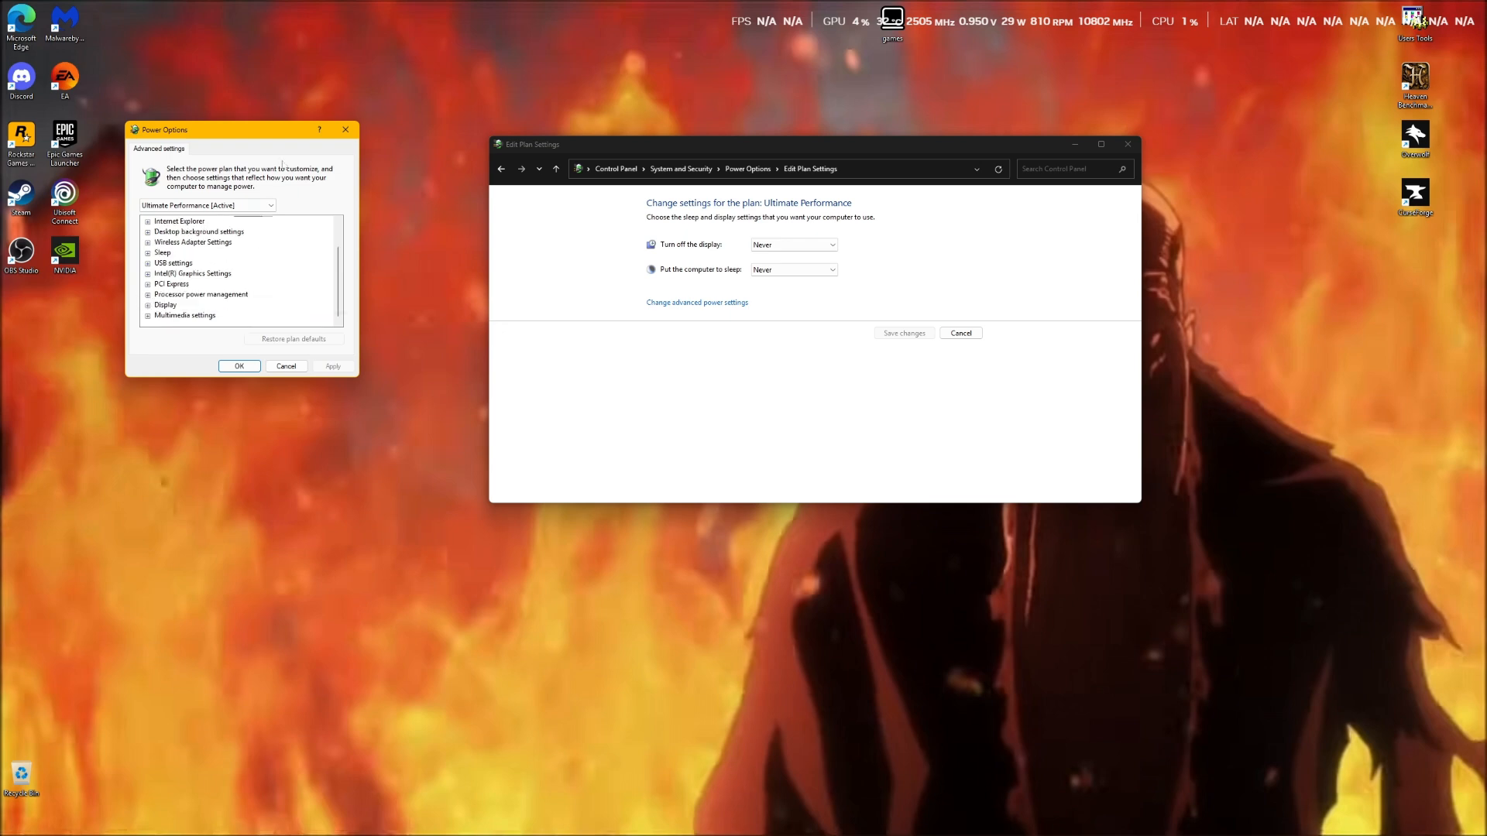
# Step: Collapse the Hard disk group and accept the advanced power settings
pyautogui.scroll(1, 183, 287)
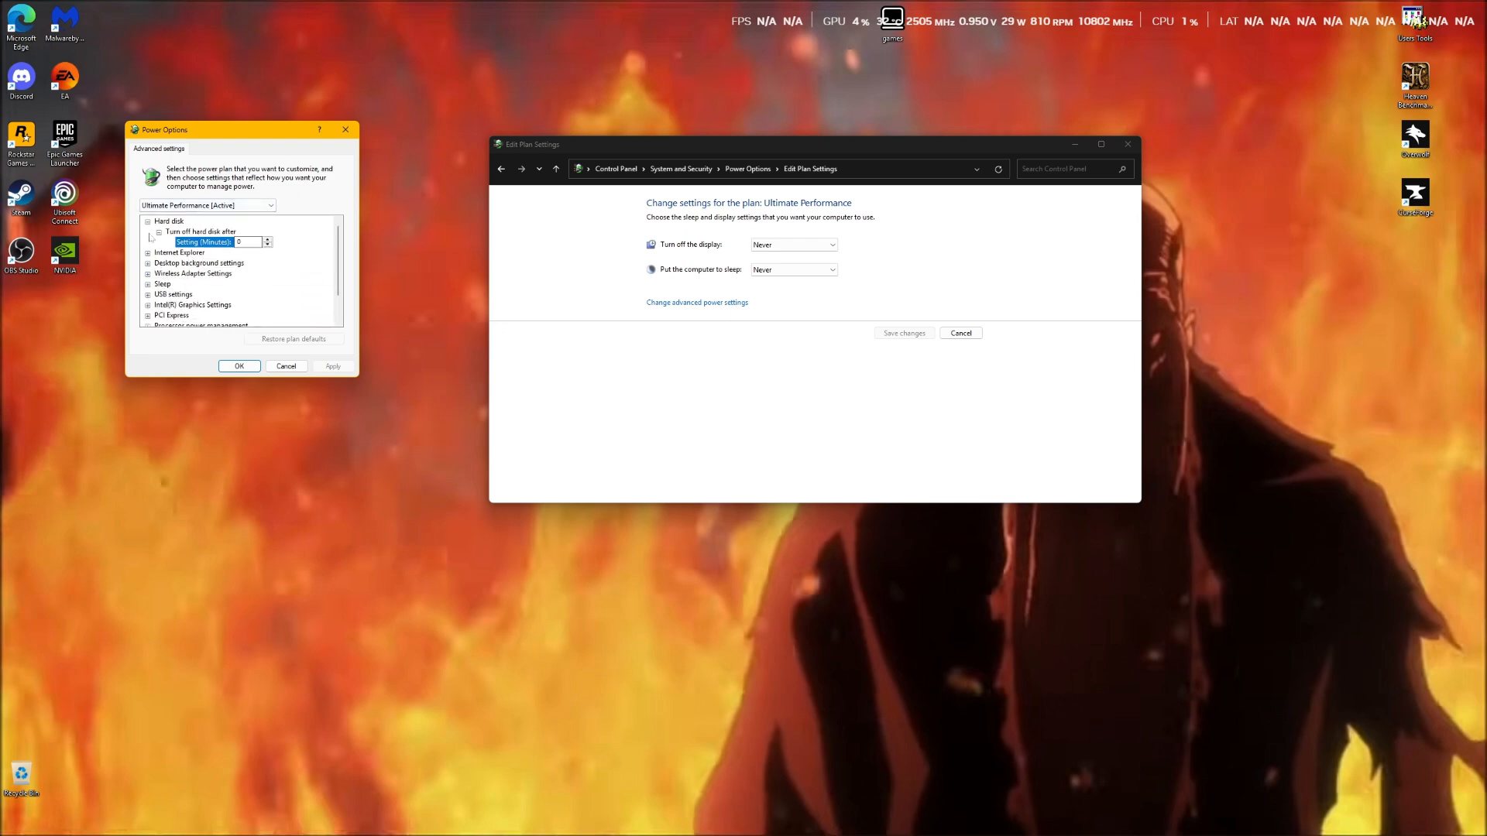
pyautogui.click(159, 232)
pyautogui.click(148, 221)
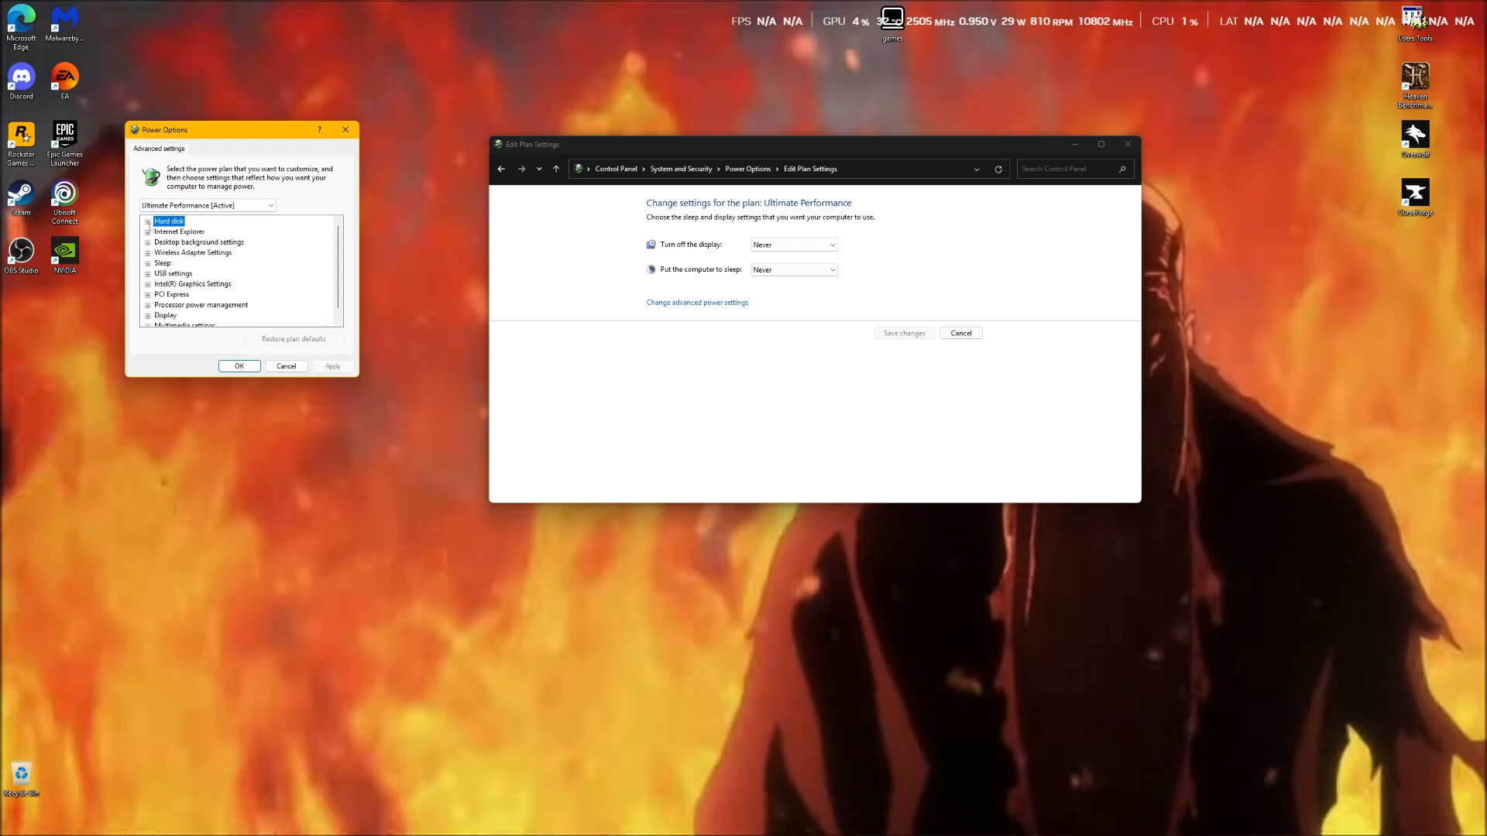
pyautogui.click(240, 366)
# Step: Reopen the advanced power settings to review the setting groups and return Control Panel to the power plan list
pyautogui.click(674, 303)
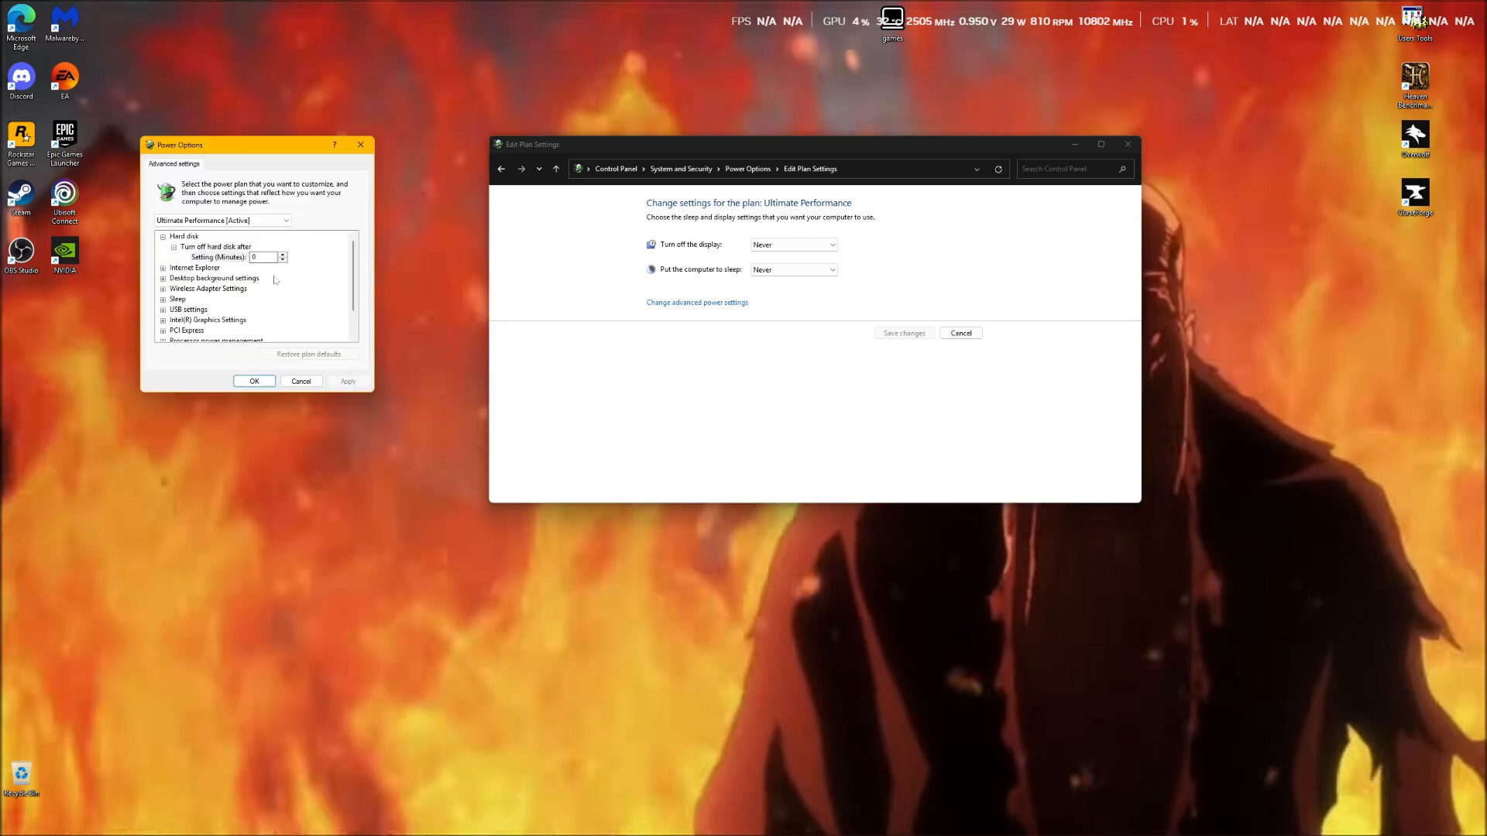
pyautogui.scroll(-1, 277, 287)
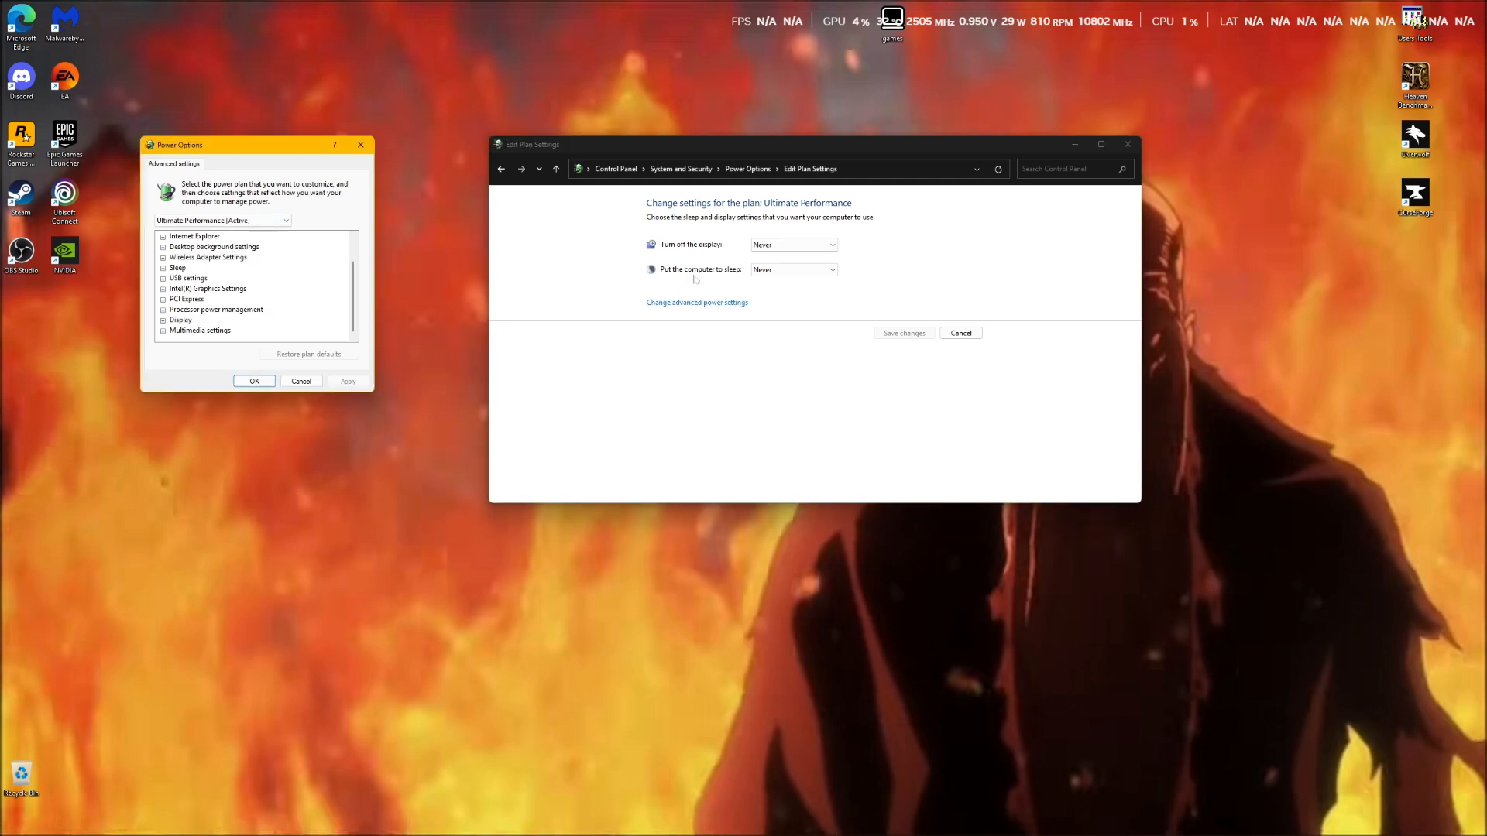
pyautogui.click(748, 169)
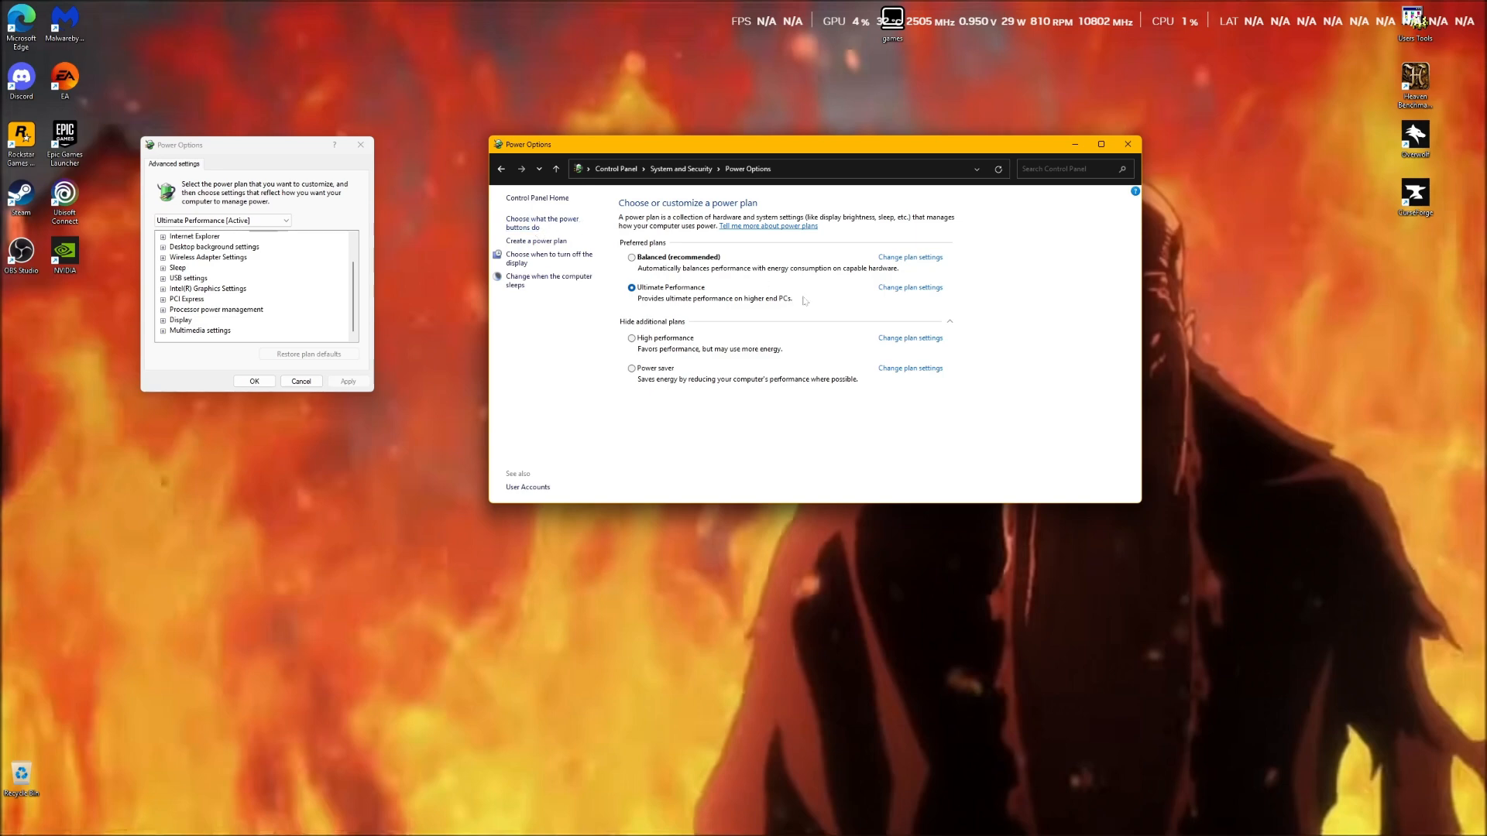
# Step: View the System and Security category and its Security and Maintenance page, and return to System and Security
pyautogui.click(678, 170)
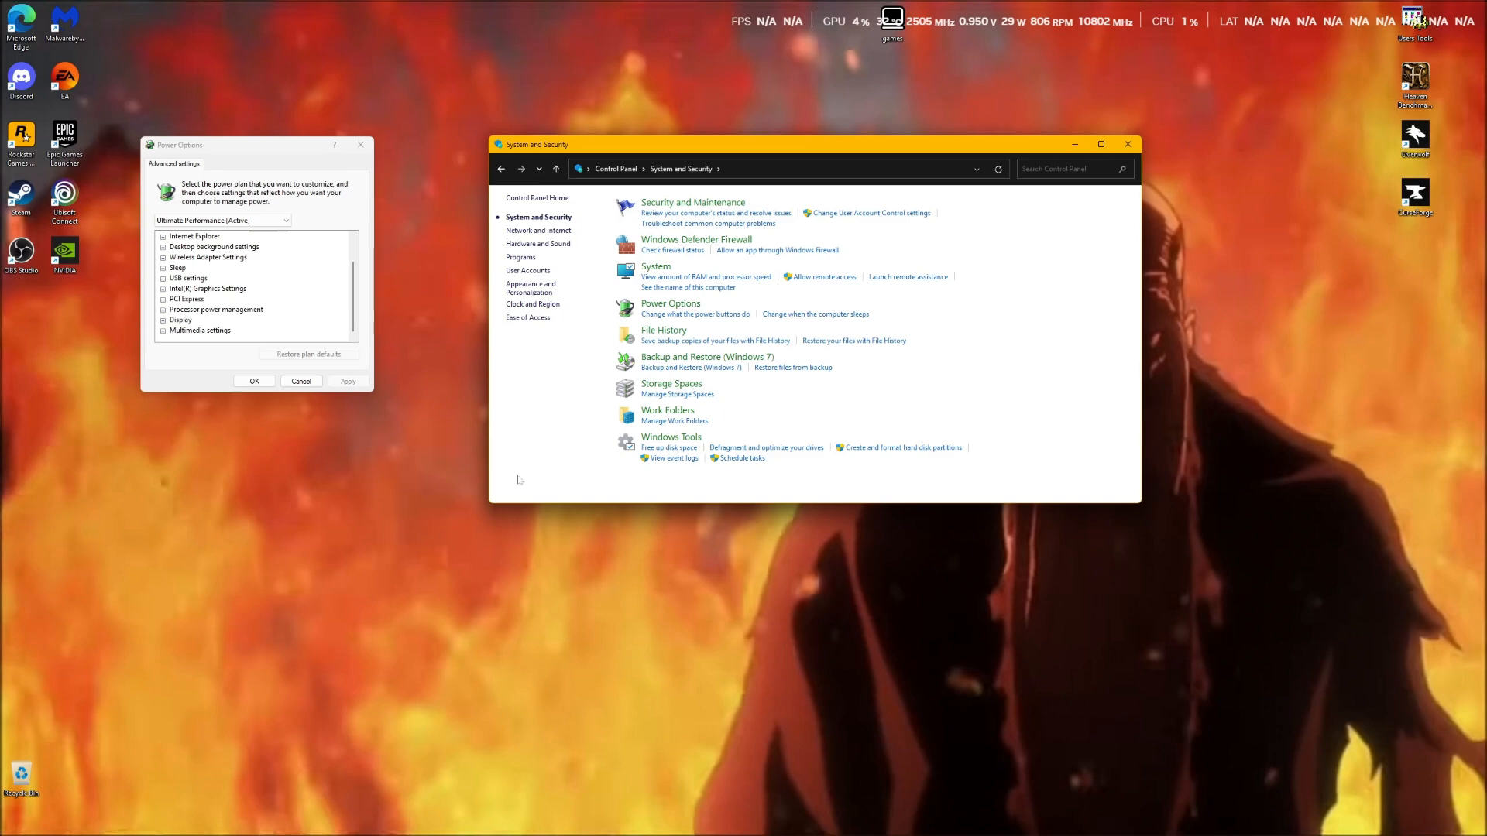
pyautogui.click(672, 203)
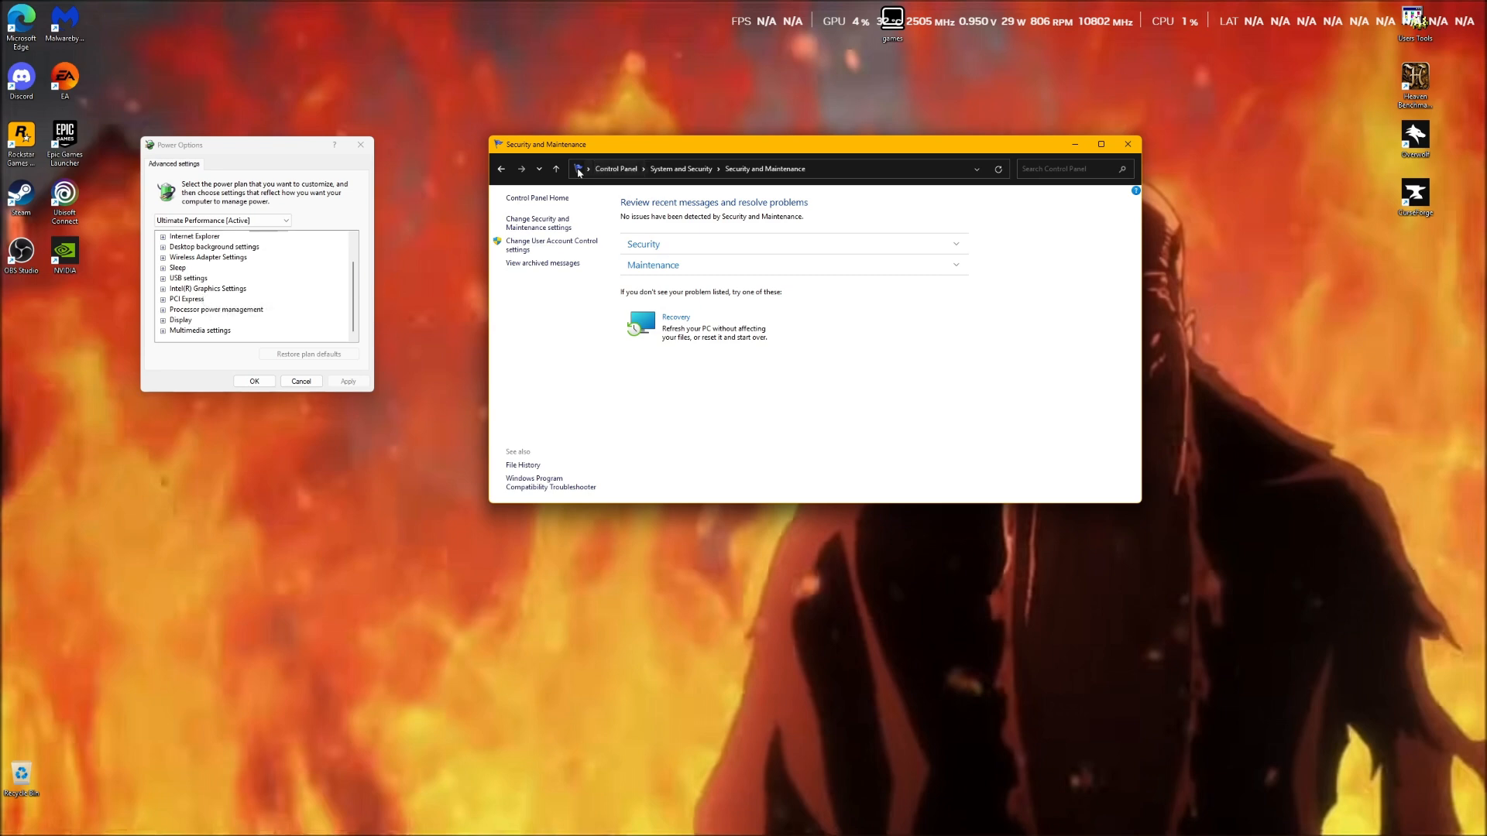
pyautogui.click(501, 168)
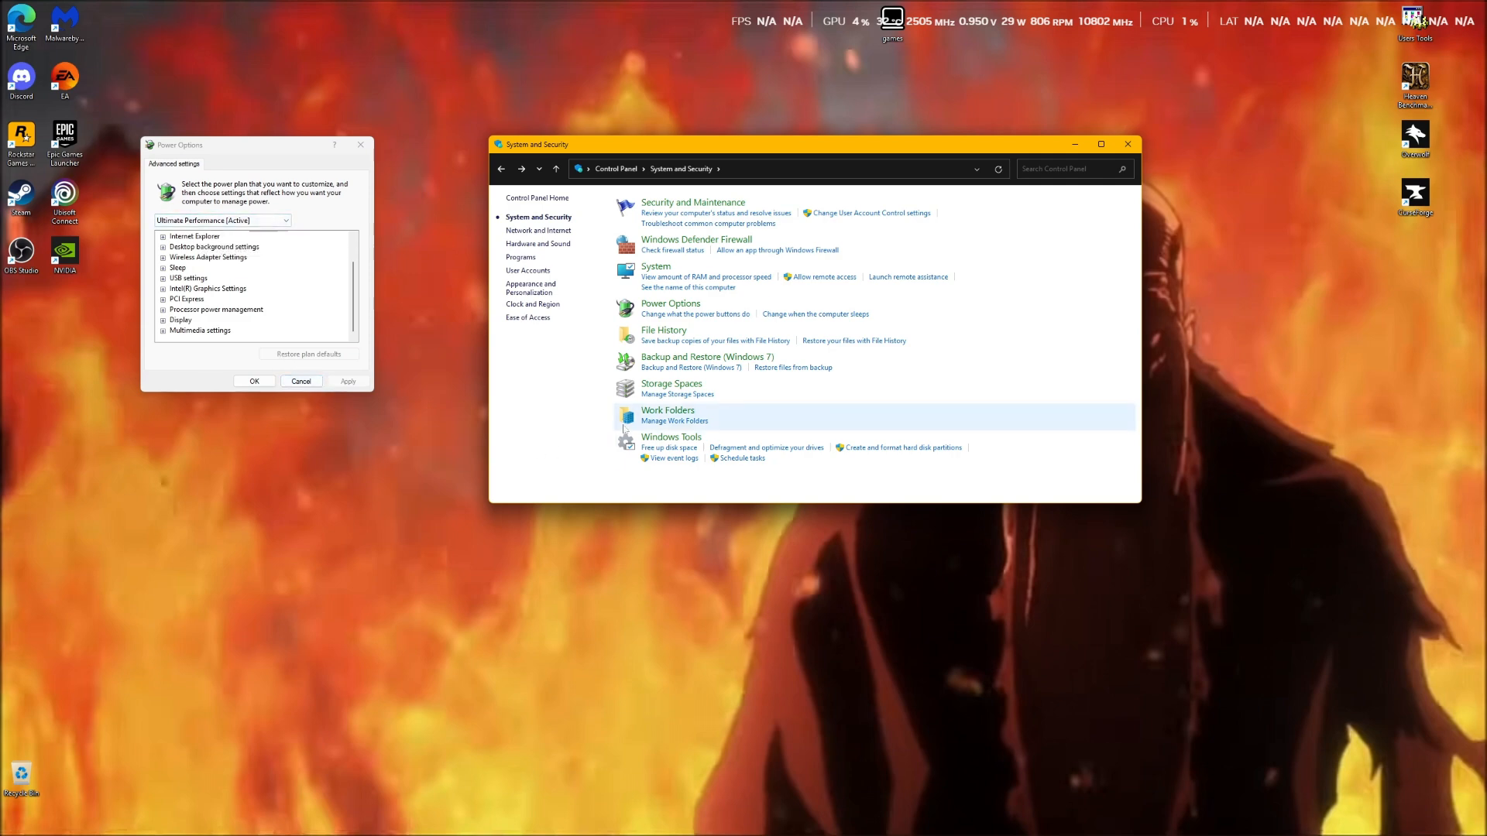
pyautogui.click(167, 389)
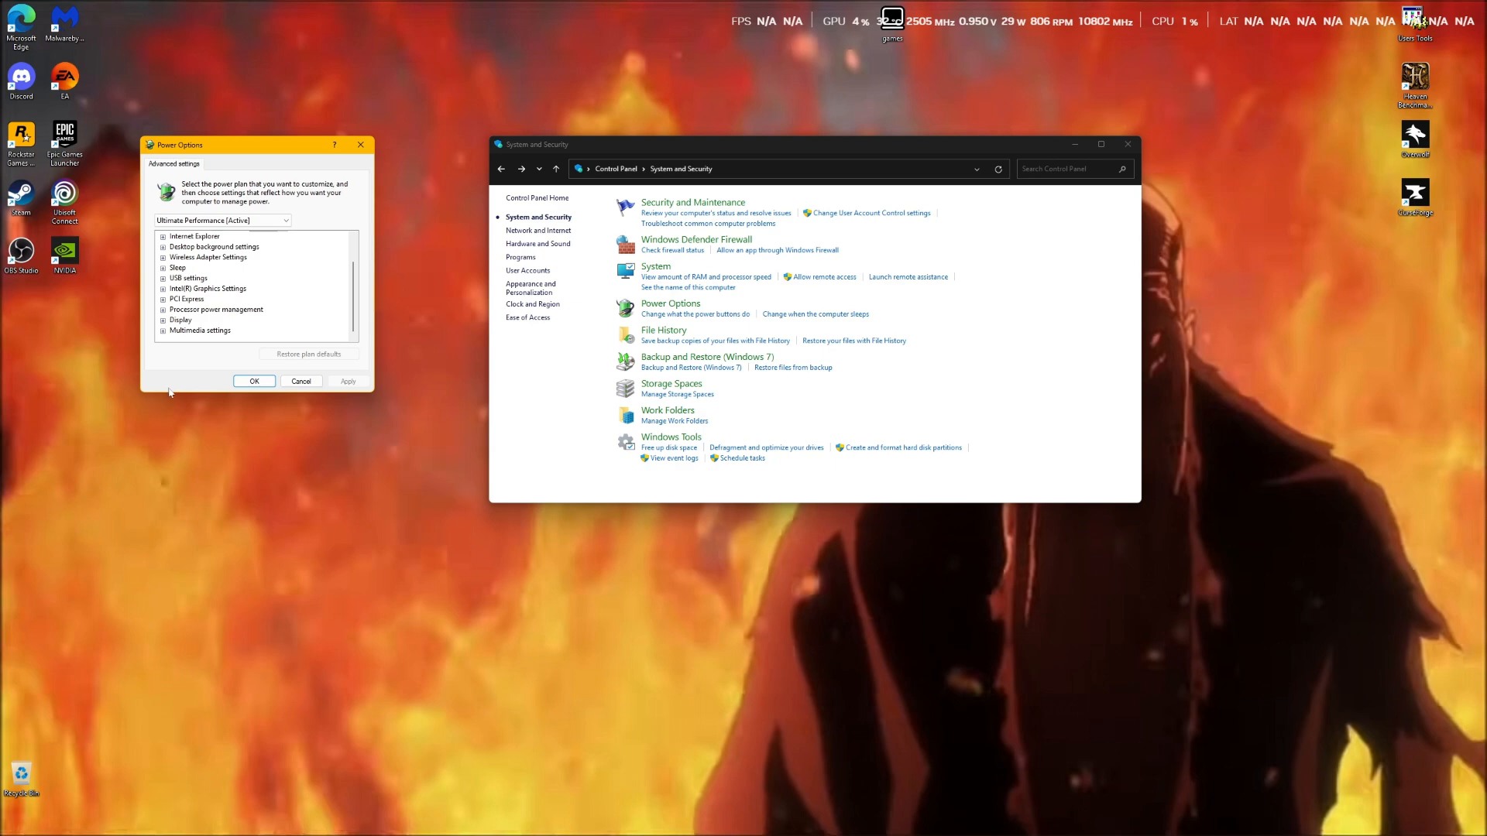
pyautogui.click(891, 822)
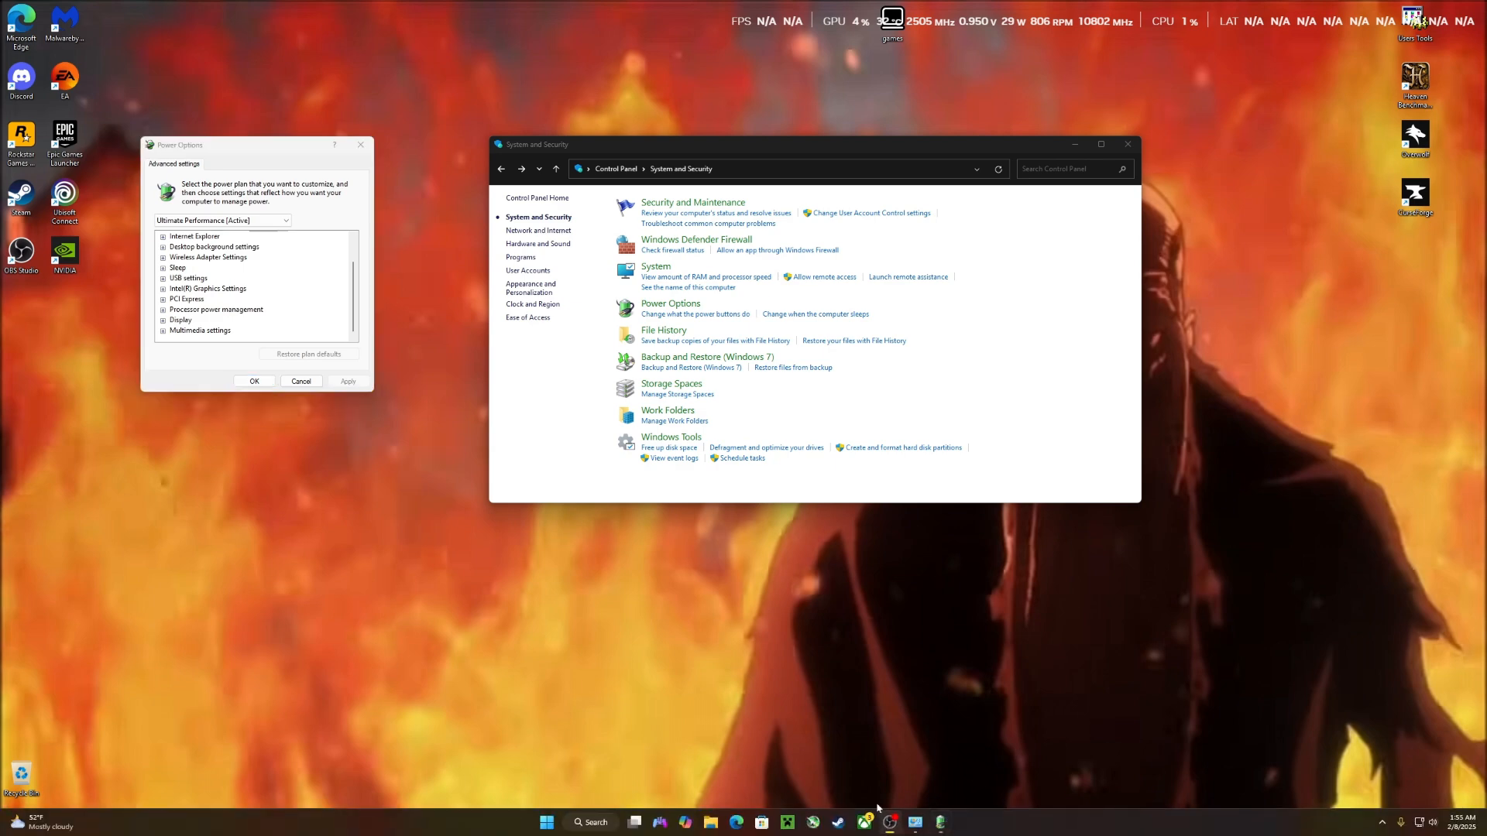